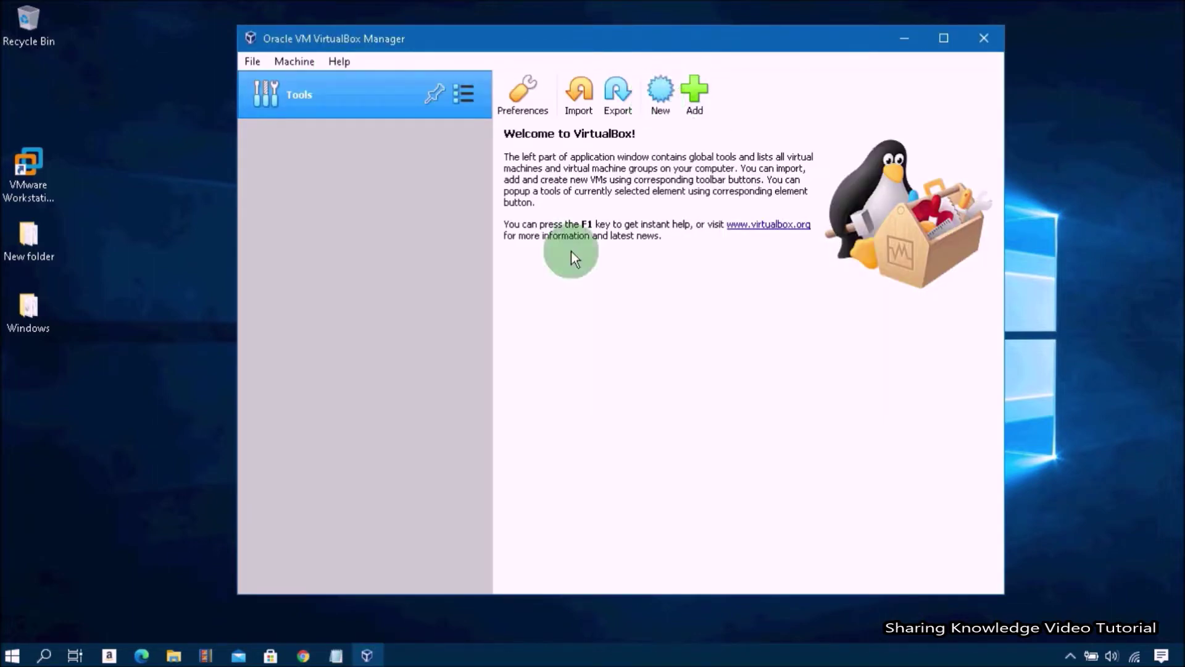
# Step: Set up a new virtual machine named Windows 11 with version Windows 10 (64-bit) and 2048 MB of memory
pyautogui.click(664, 91)
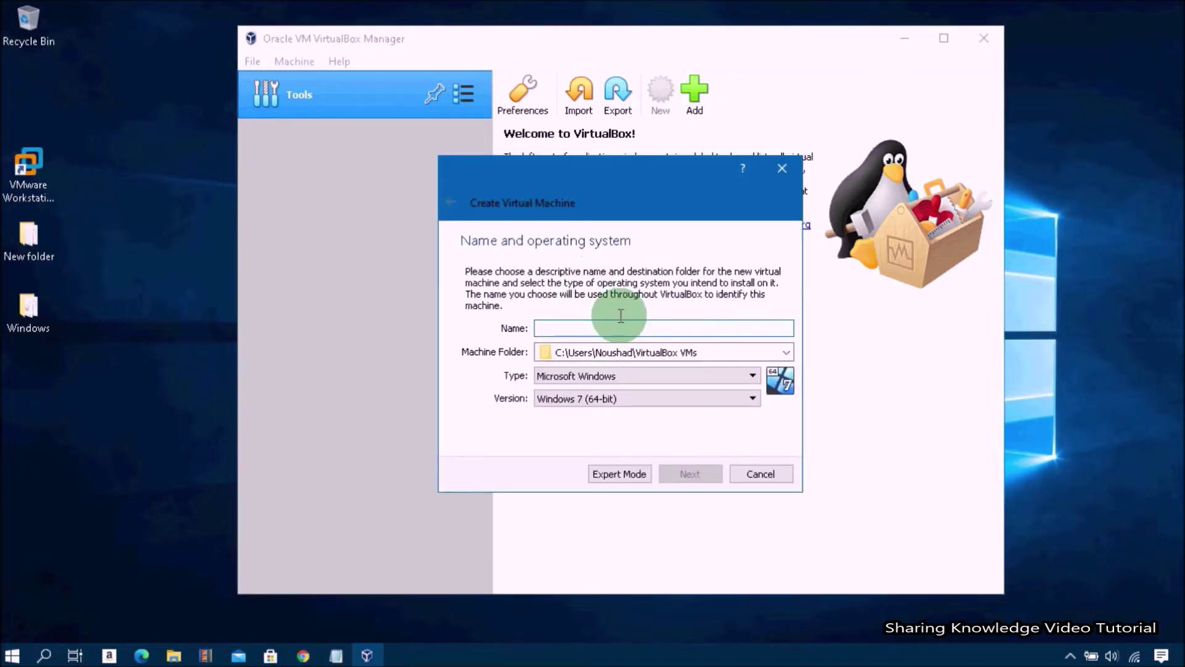
pyautogui.write('Windows 11')
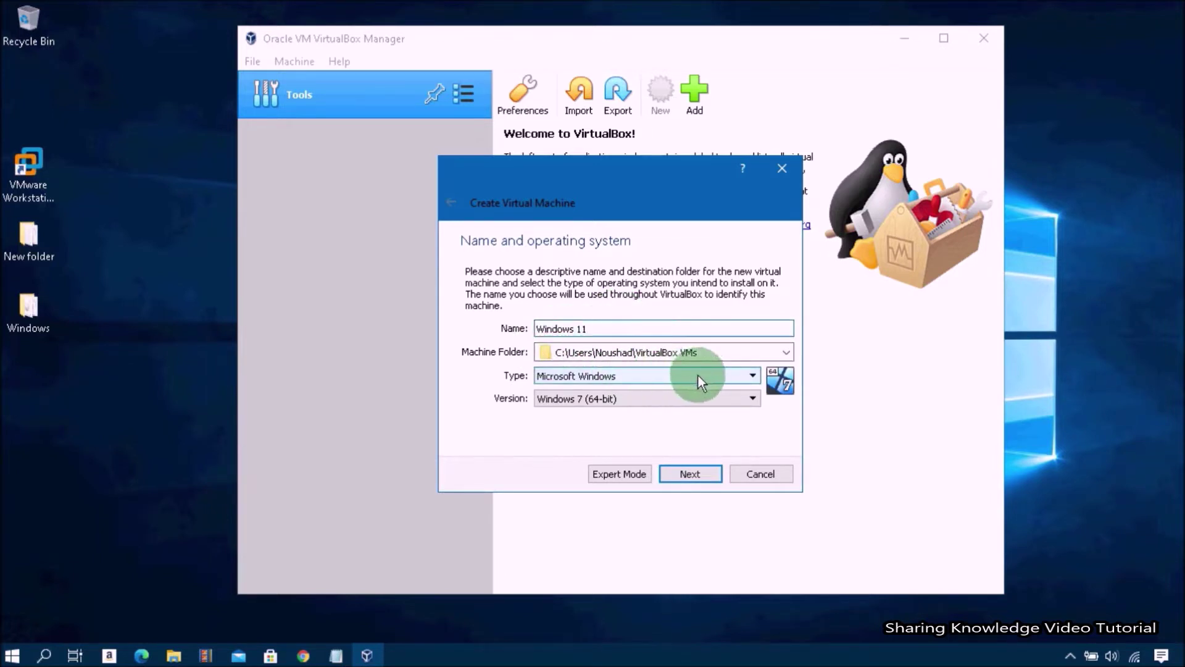
pyautogui.click(739, 394)
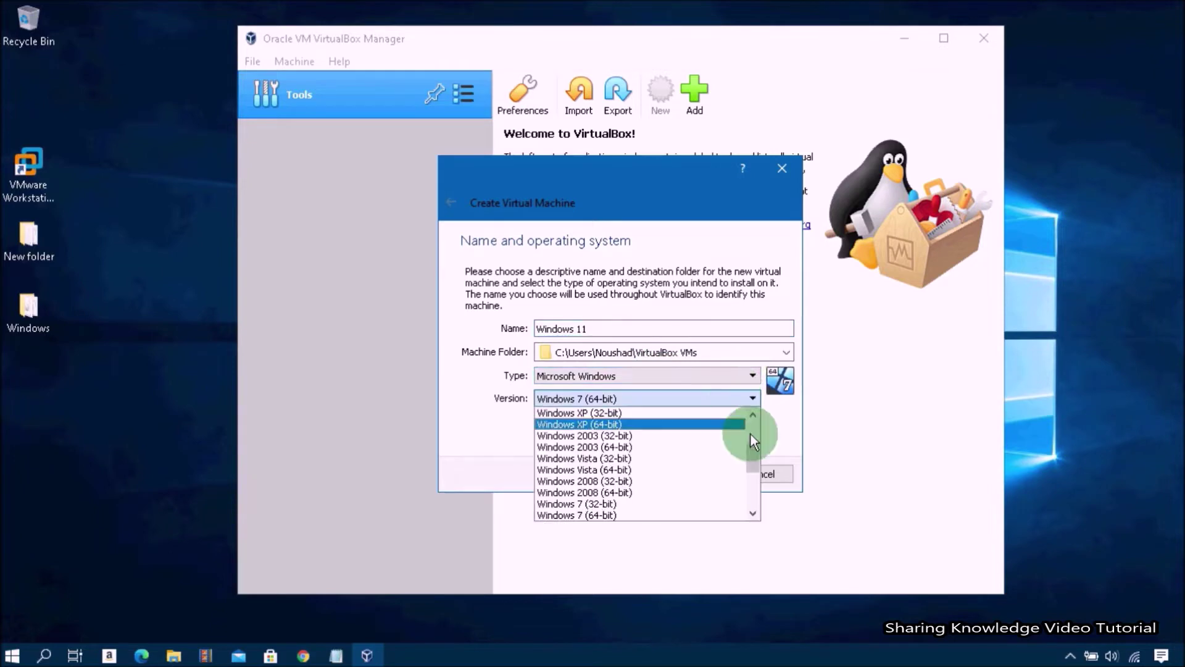
pyautogui.moveTo(749, 452); pyautogui.dragTo(750, 492)
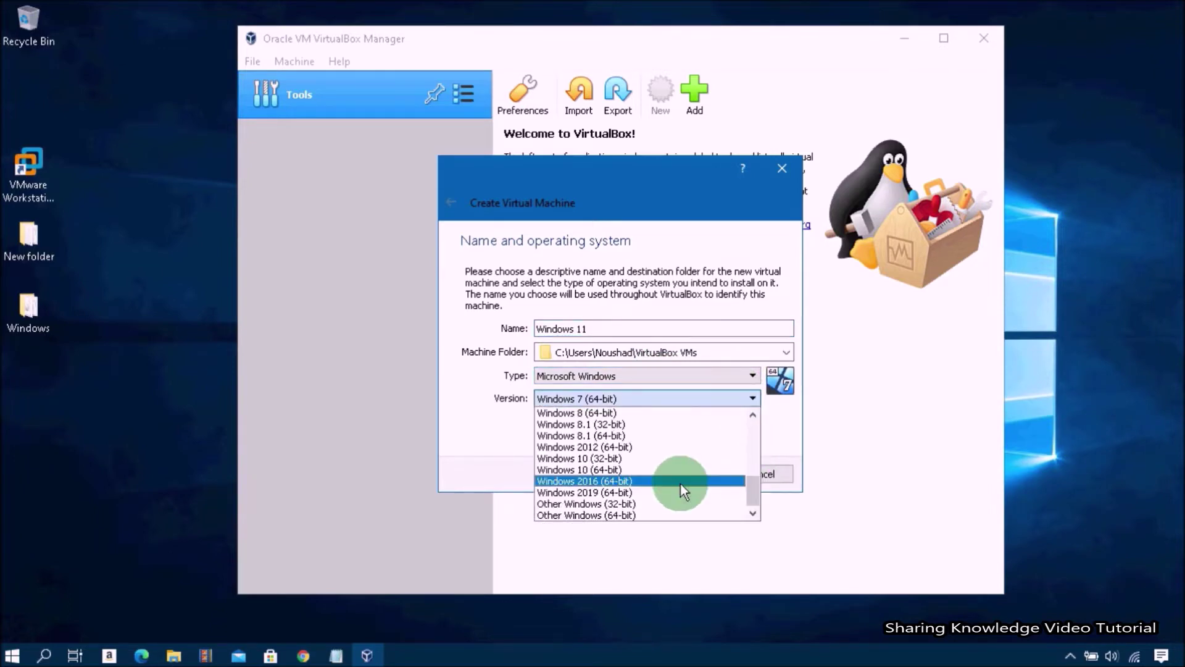
pyautogui.click(638, 471)
pyautogui.click(692, 474)
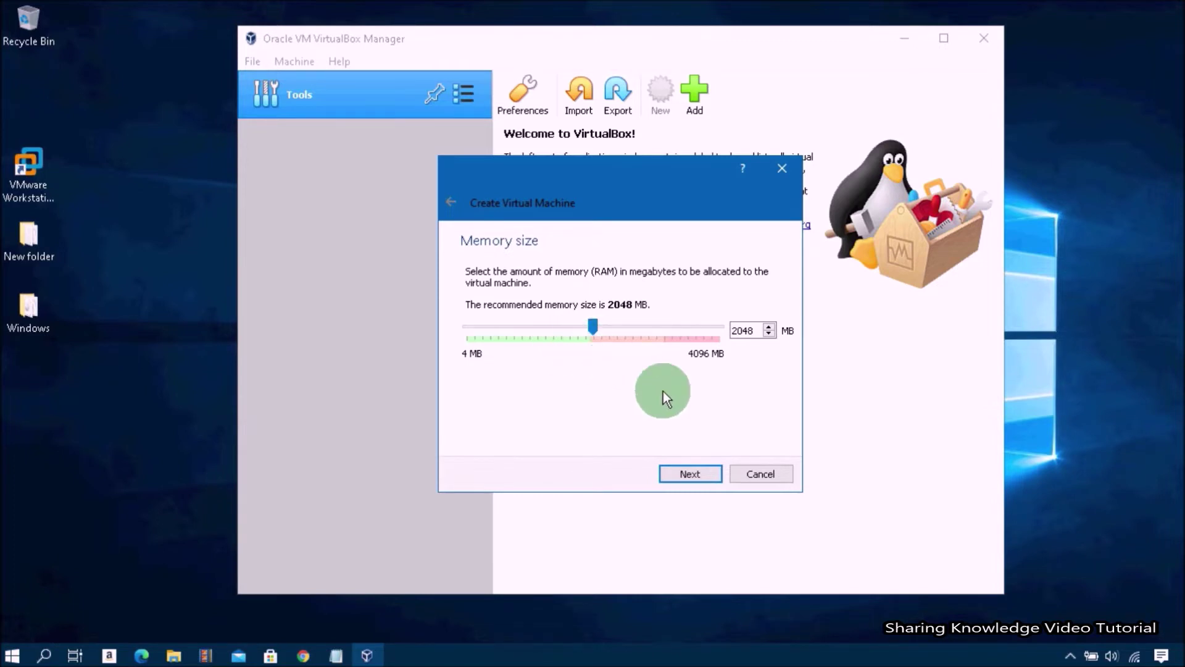
pyautogui.click(697, 470)
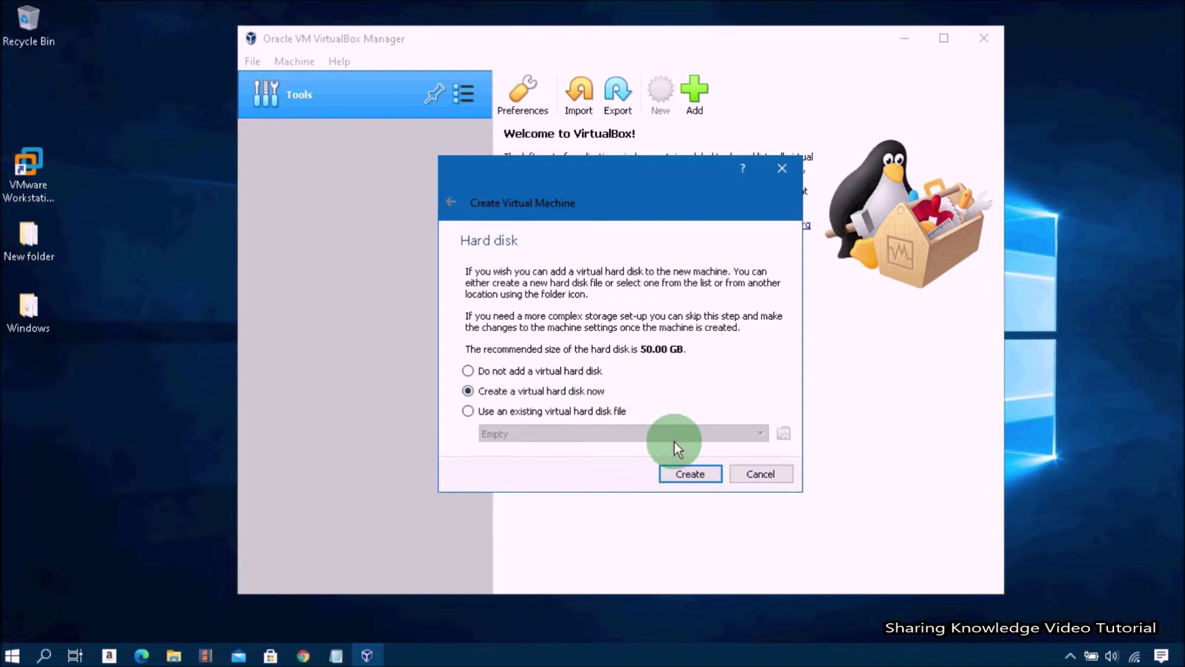
# Step: Create a dynamically allocated 50 GB VDI virtual hard disk for the new machine in the default location
pyautogui.click(691, 474)
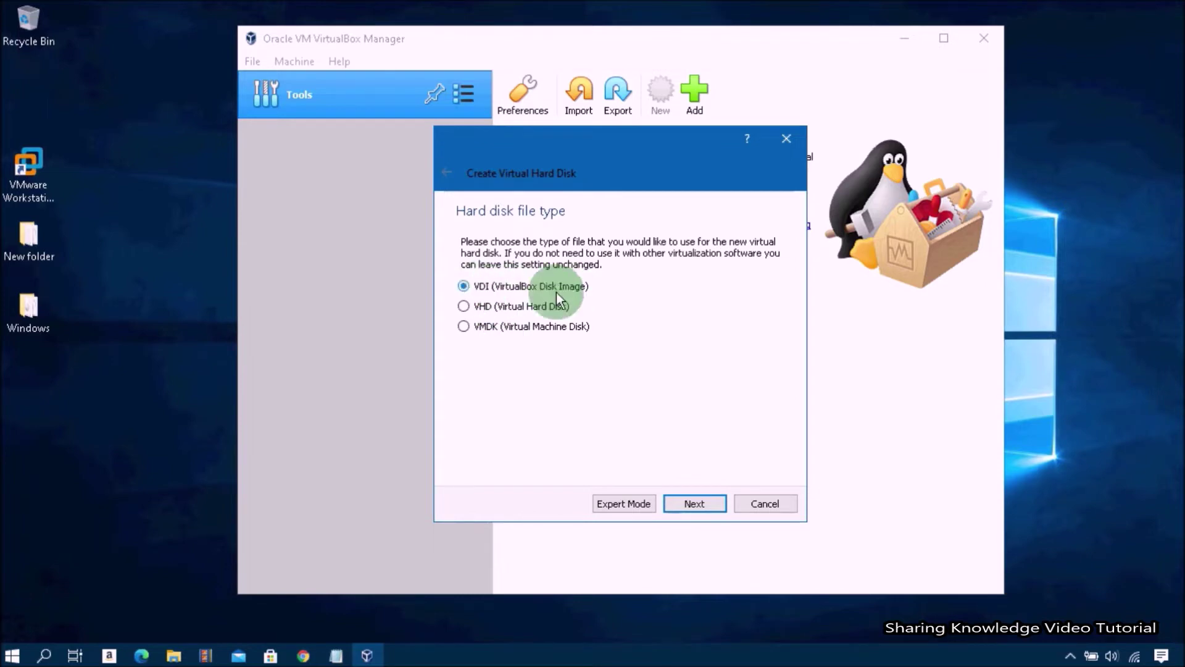
pyautogui.click(695, 501)
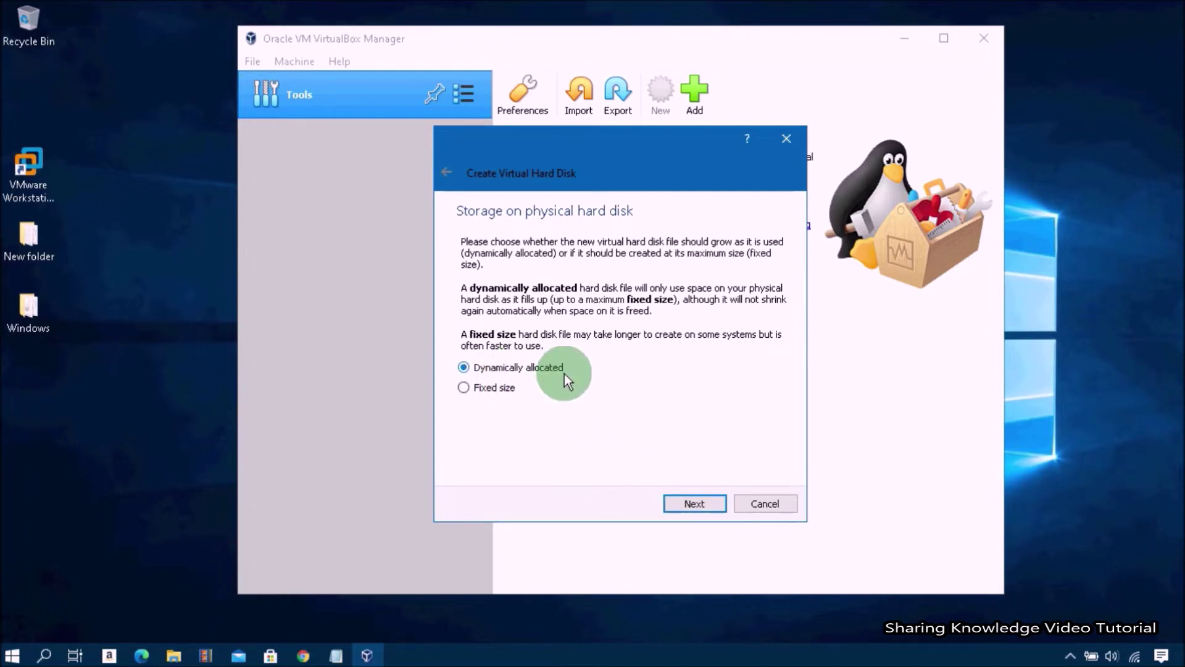
pyautogui.click(692, 503)
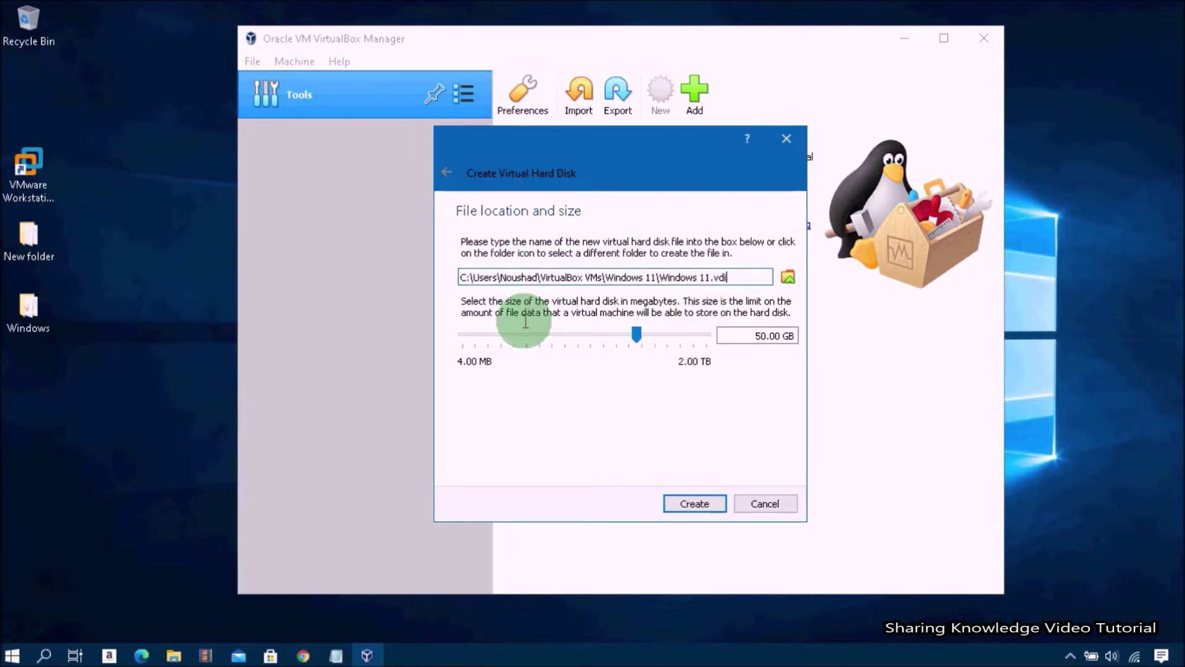
pyautogui.click(763, 342)
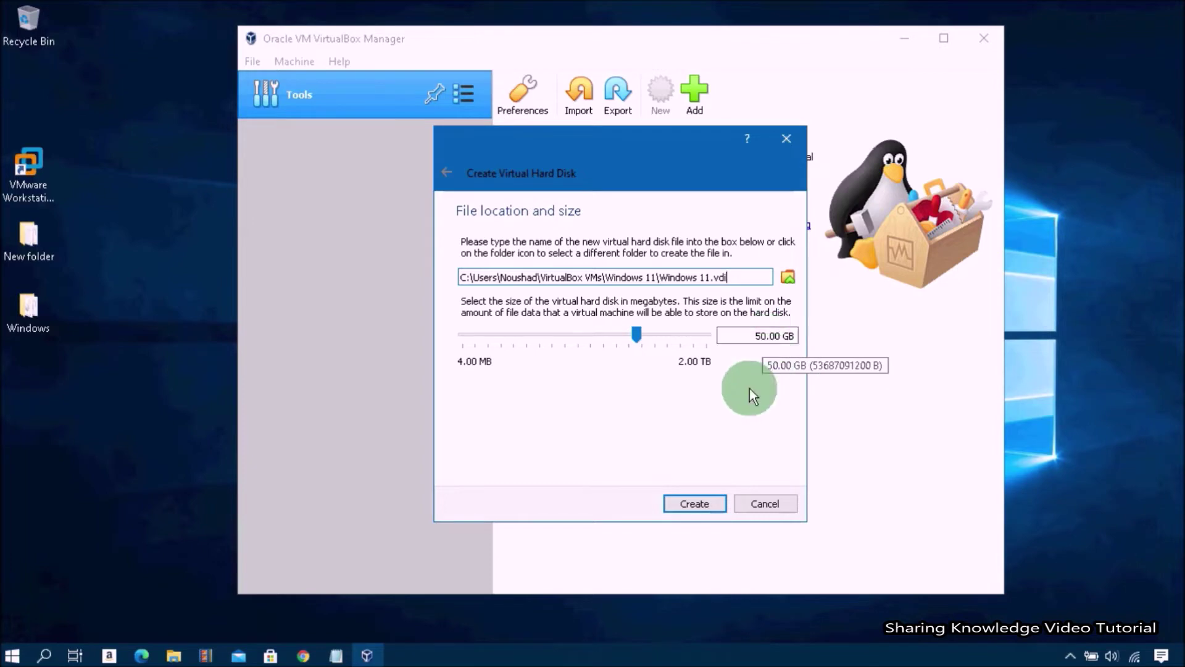
pyautogui.click(695, 503)
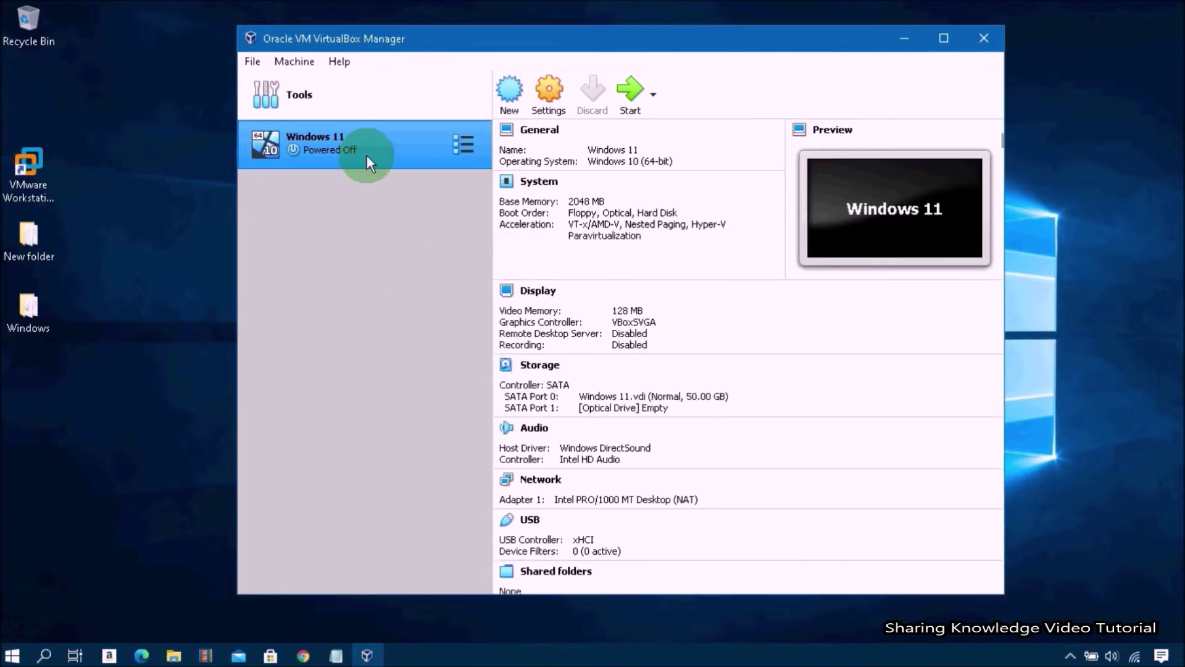
# Step: Set both Shared Clipboard and Drag'n'Drop to Bidirectional in the Windows 11 machine's settings
pyautogui.click(546, 92)
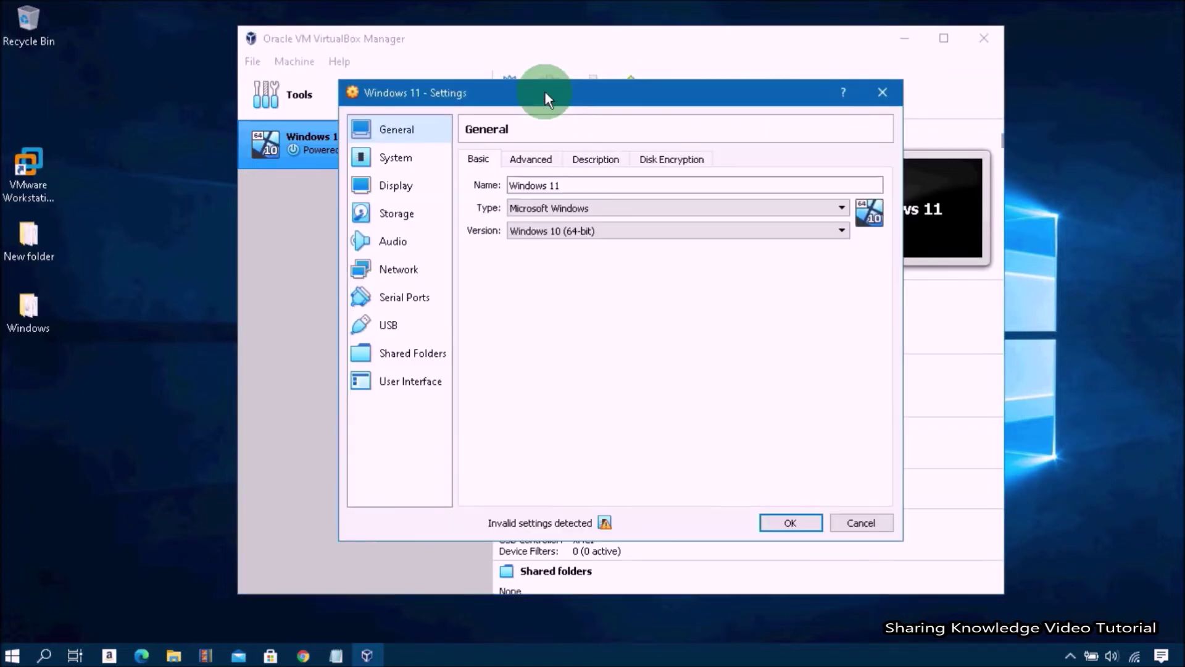
pyautogui.click(531, 159)
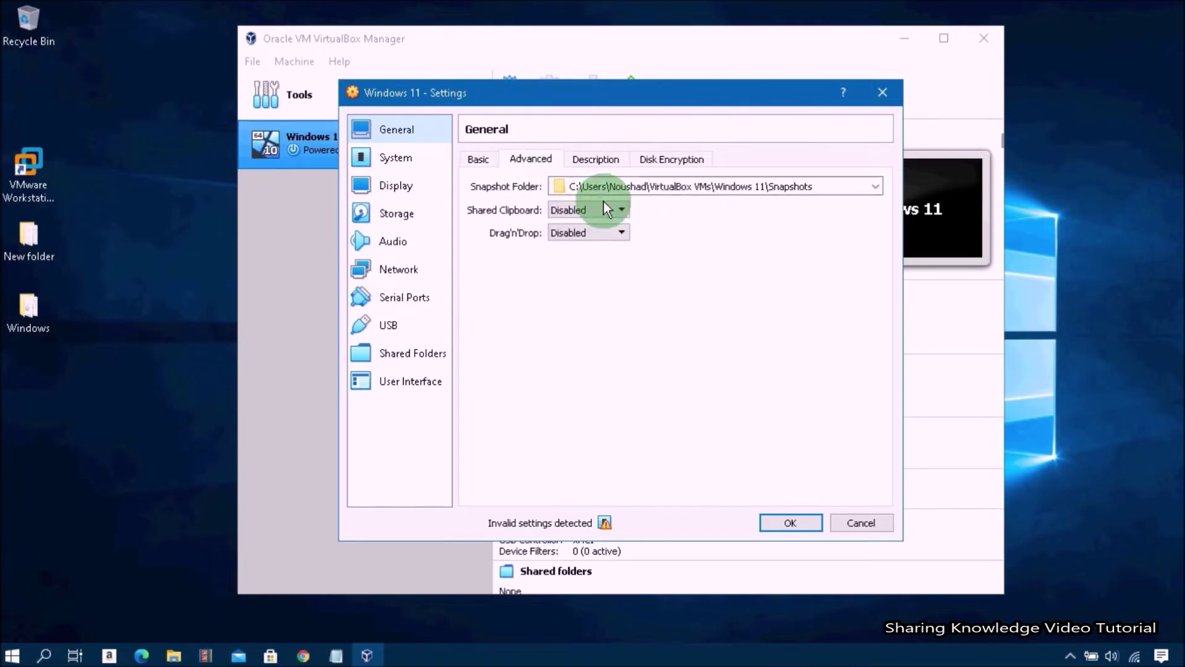
pyautogui.click(622, 209)
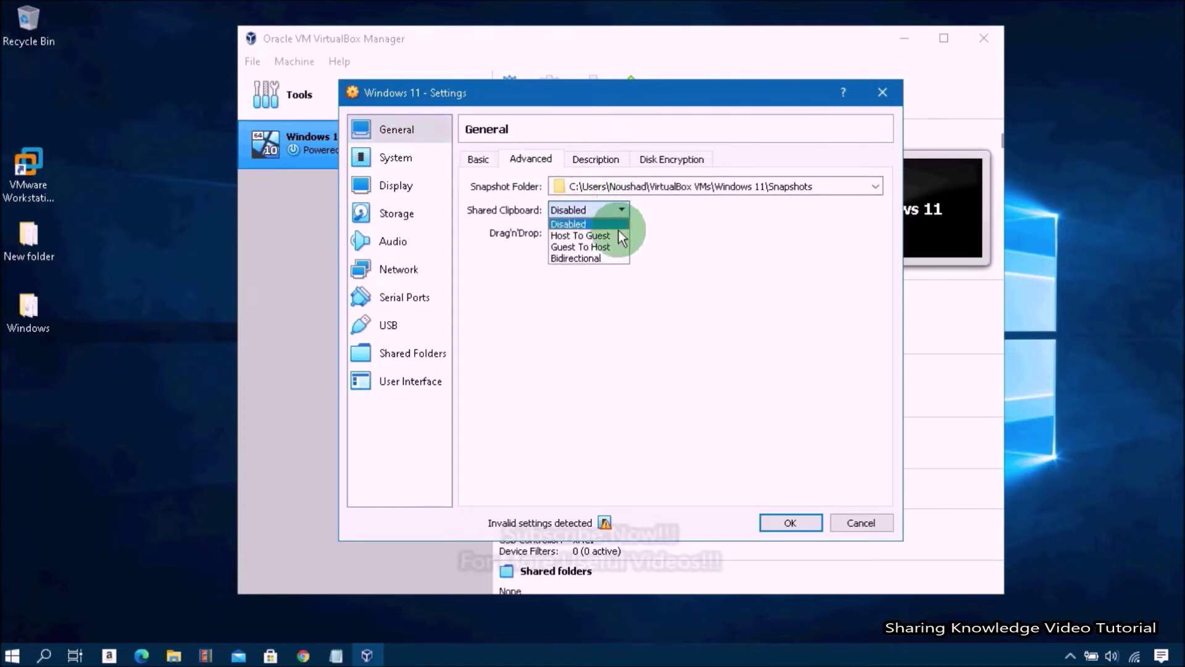
pyautogui.click(602, 258)
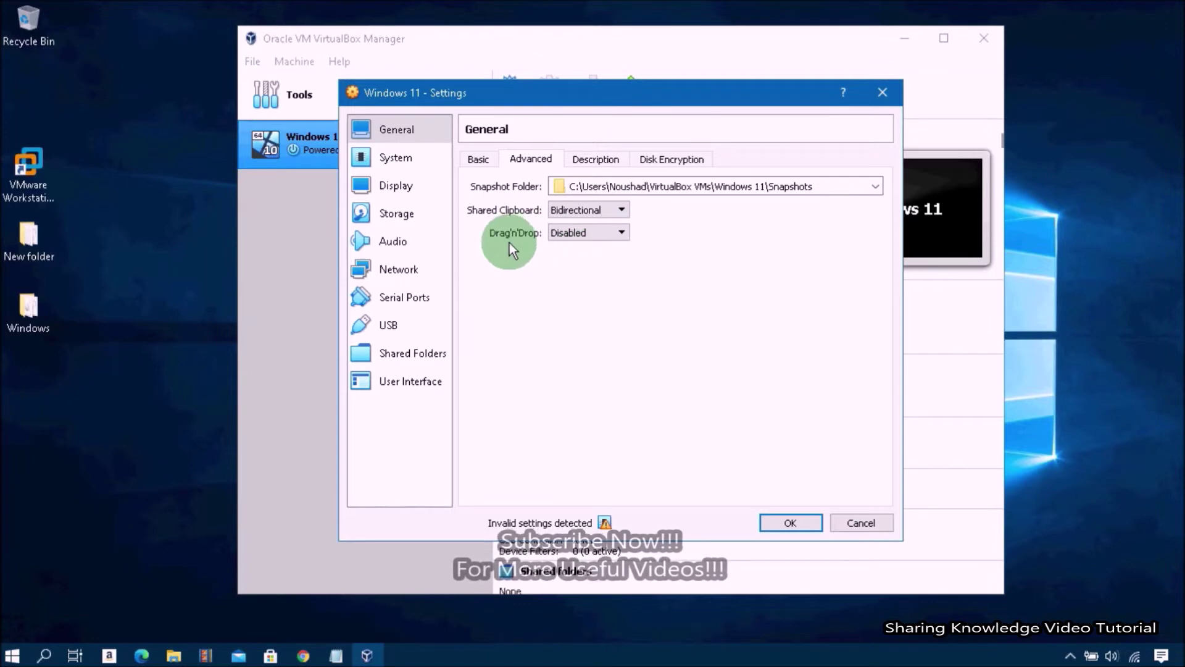
pyautogui.click(622, 232)
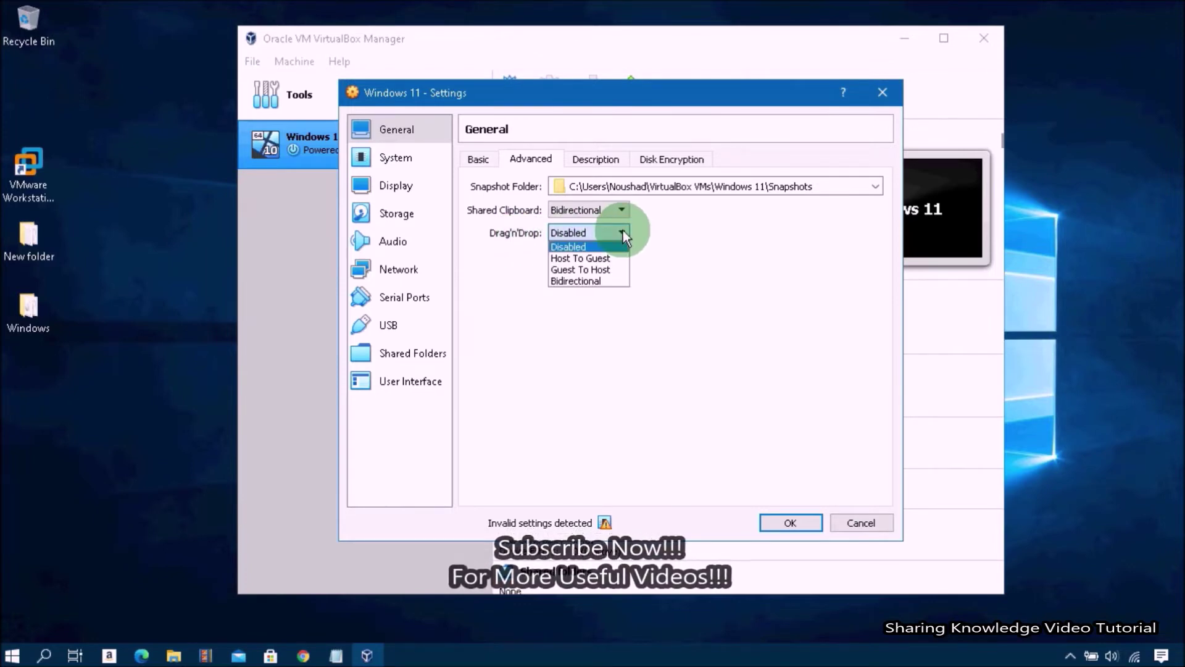
pyautogui.click(587, 281)
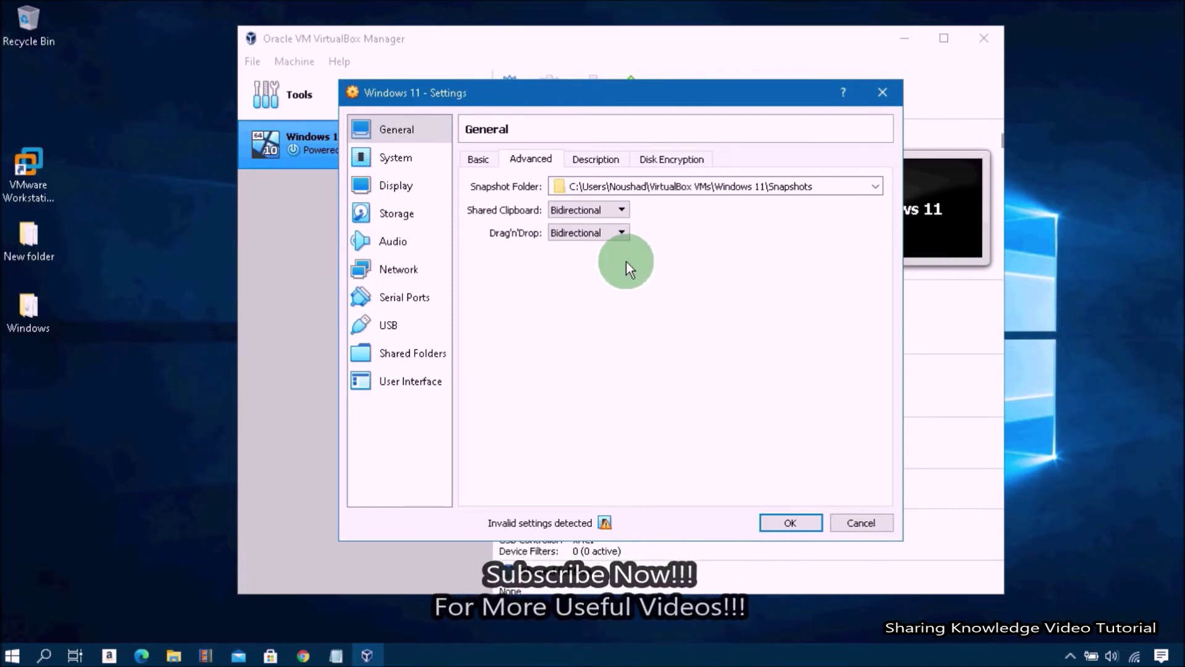
# Step: Assign 2 processors to the virtual machine and set its video memory to the maximum of 128 MB
pyautogui.click(386, 161)
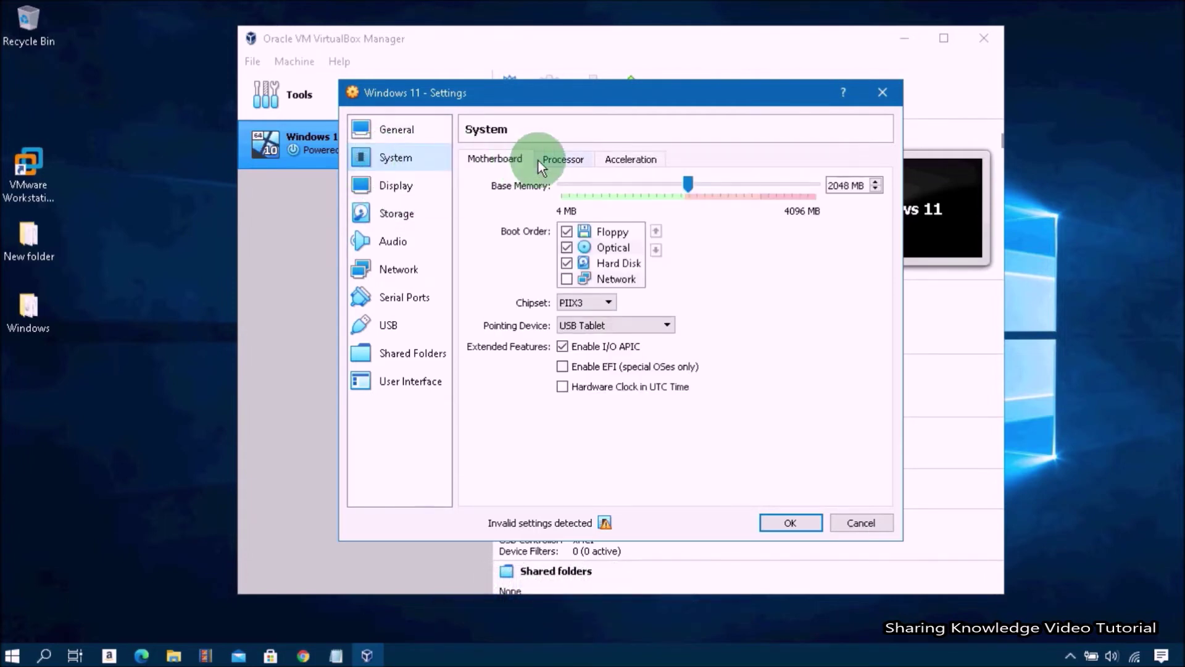
pyautogui.click(562, 161)
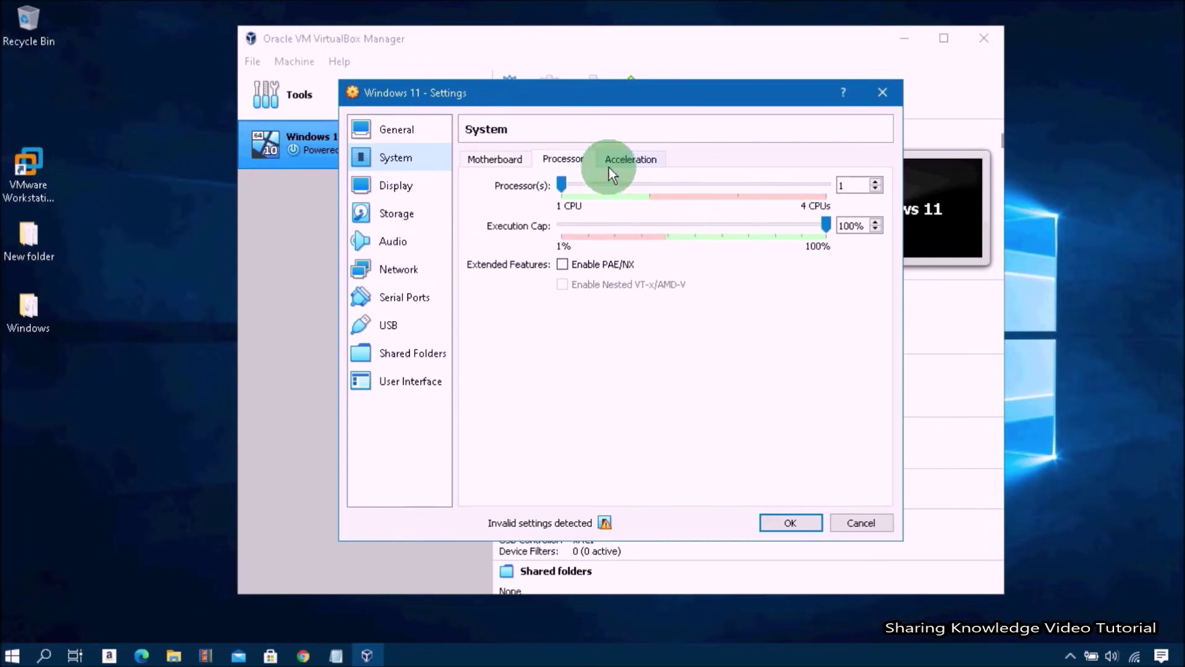
pyautogui.click(876, 181)
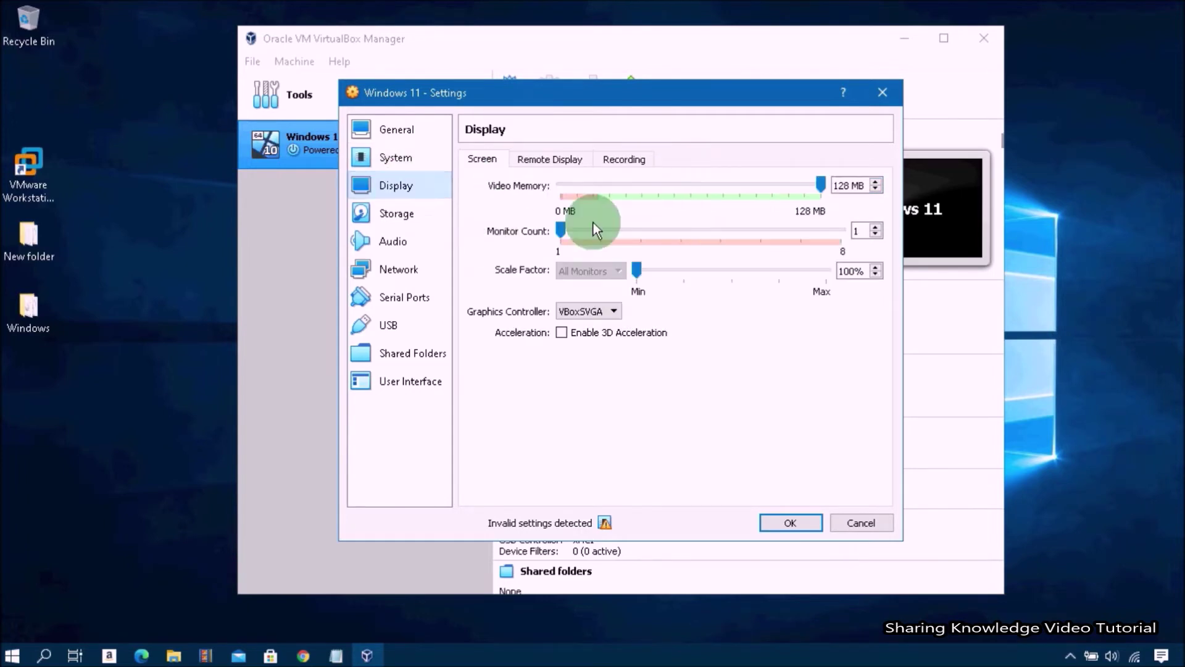
pyautogui.moveTo(817, 184); pyautogui.dragTo(830, 183)
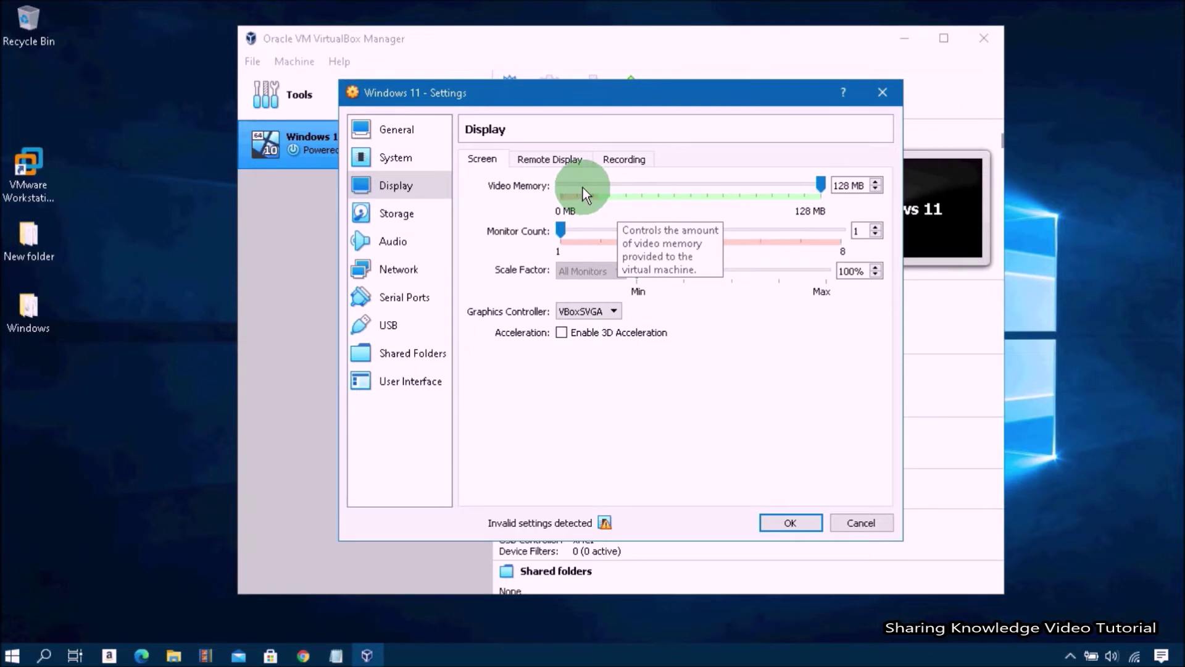
# Step: Attach Windows 11_Pro_64bit.iso to the machine's empty optical drive and save the settings
pyautogui.click(394, 213)
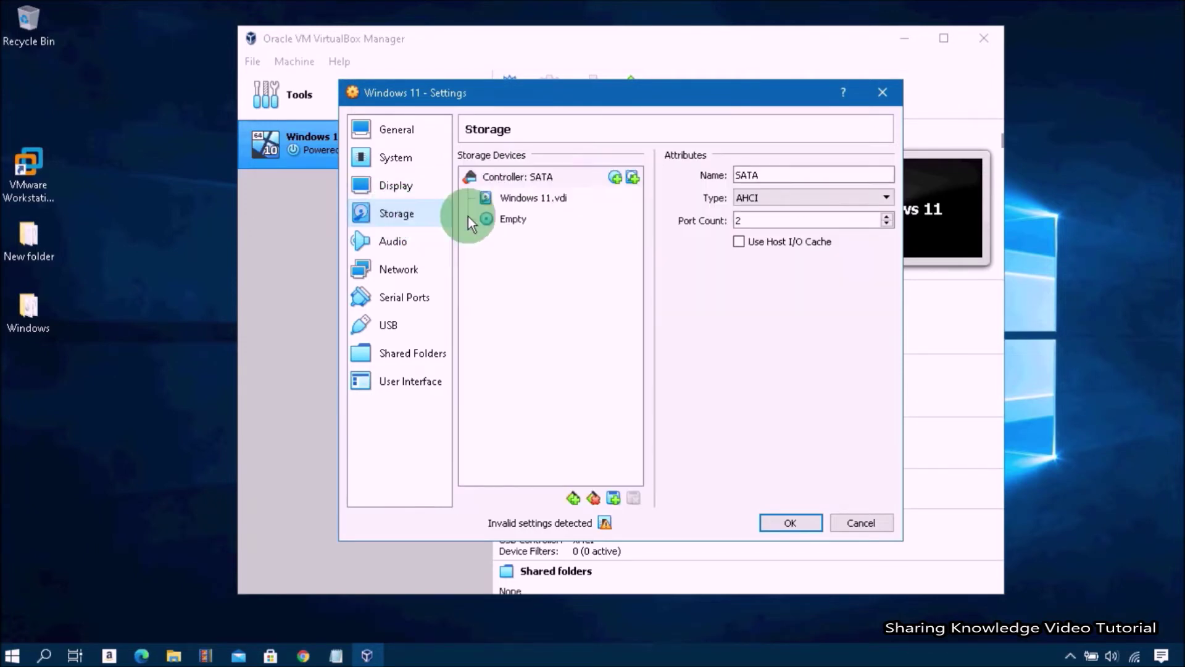
pyautogui.click(509, 219)
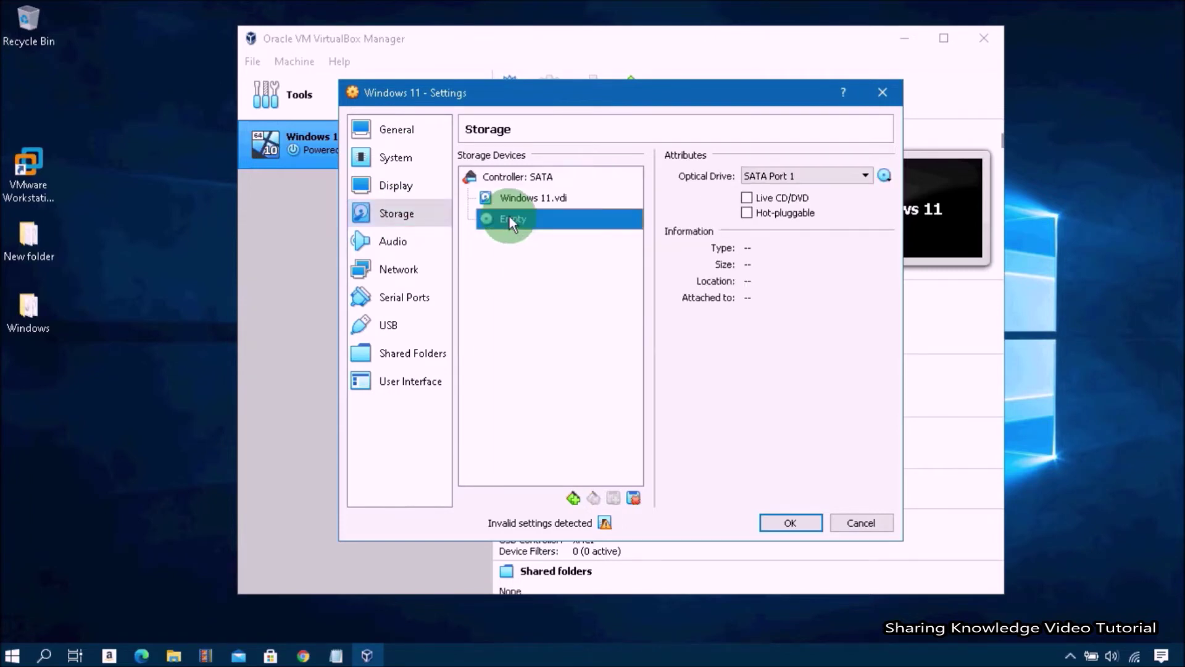
pyautogui.click(887, 175)
pyautogui.click(942, 215)
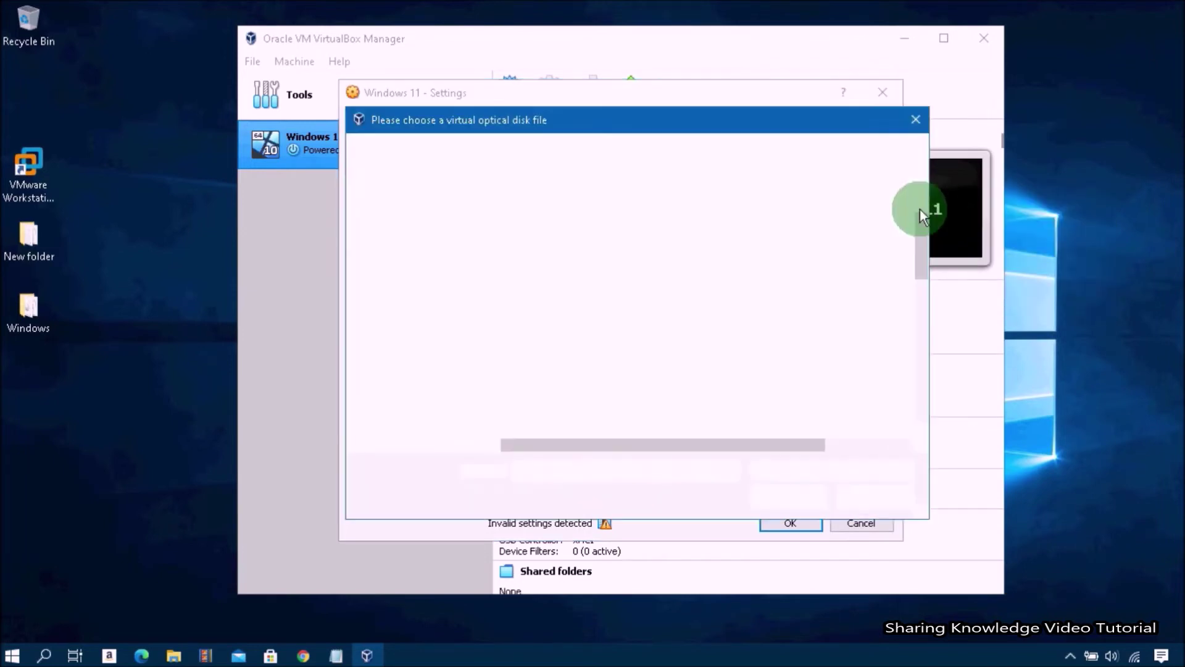
pyautogui.click(411, 257)
pyautogui.doubleClick(559, 259)
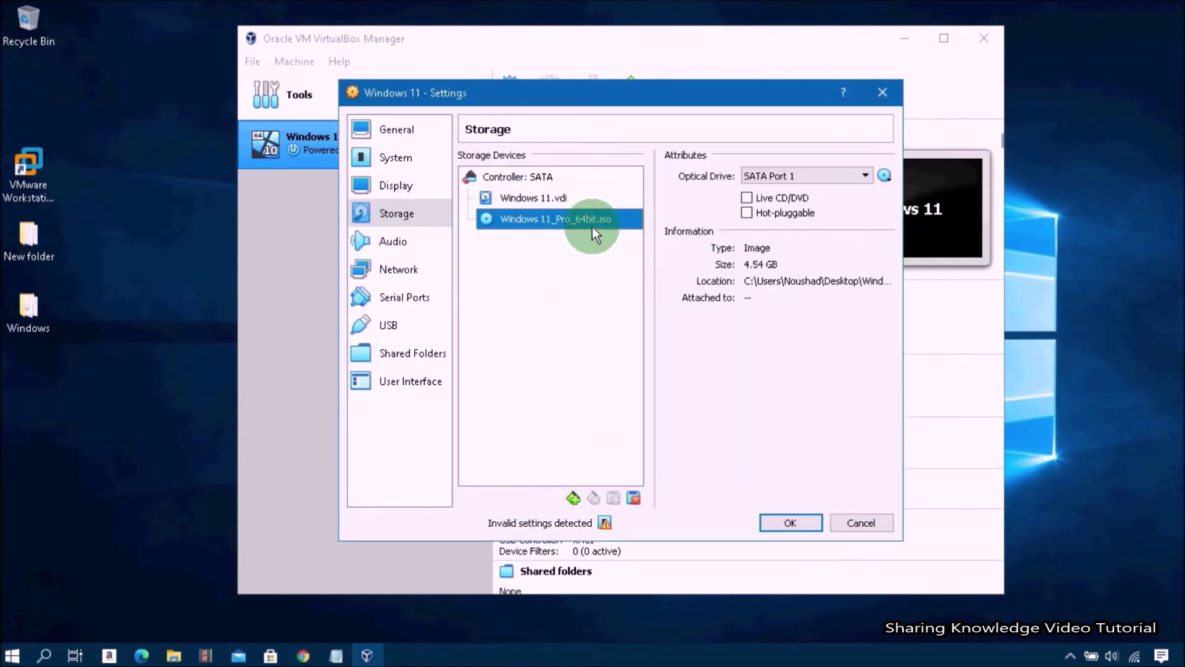
pyautogui.click(792, 522)
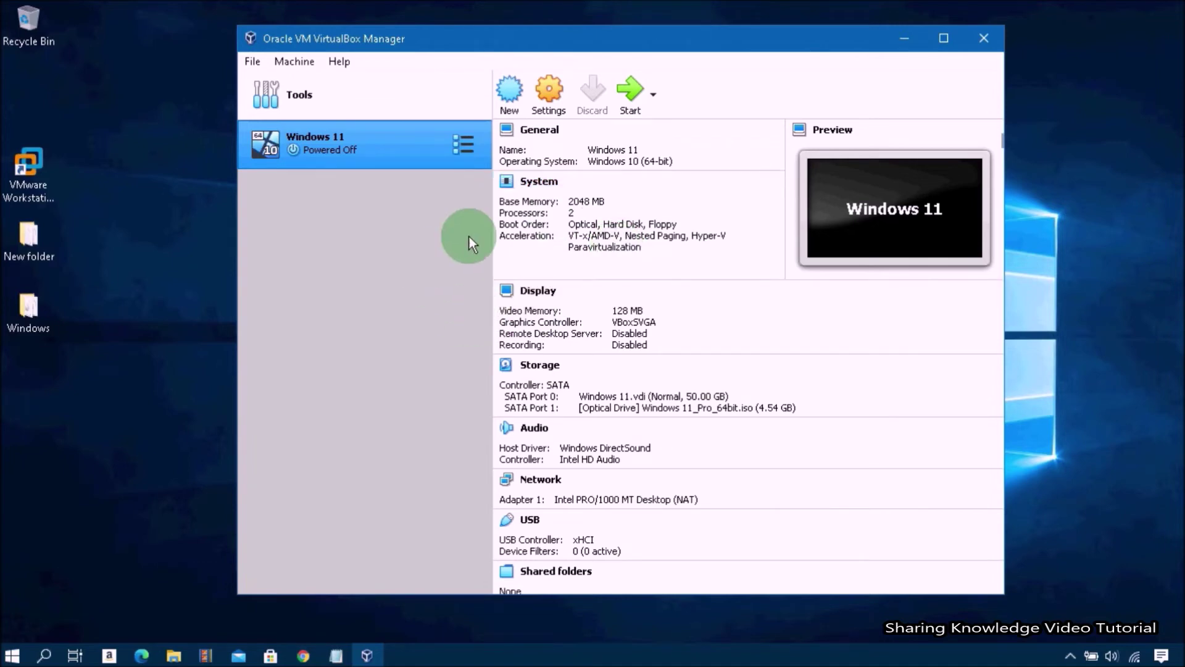
# Step: Start the Windows 11 virtual machine and begin the Windows installation with English (United States) and the US keyboard
pyautogui.click(633, 88)
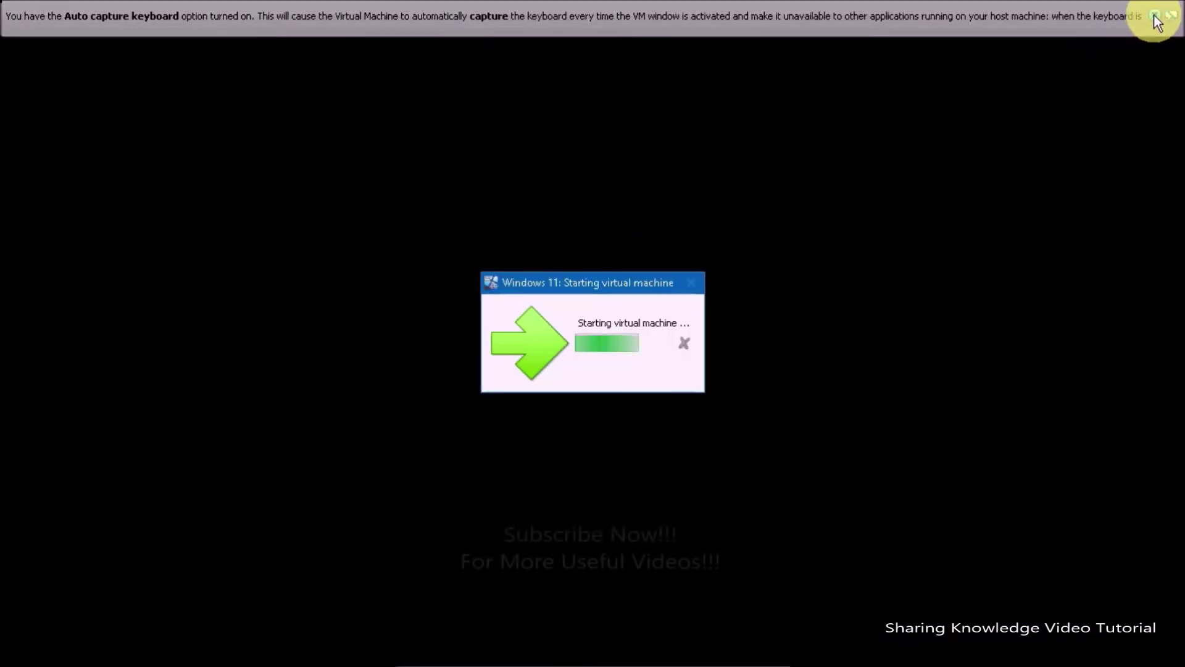
pyautogui.click(1154, 16)
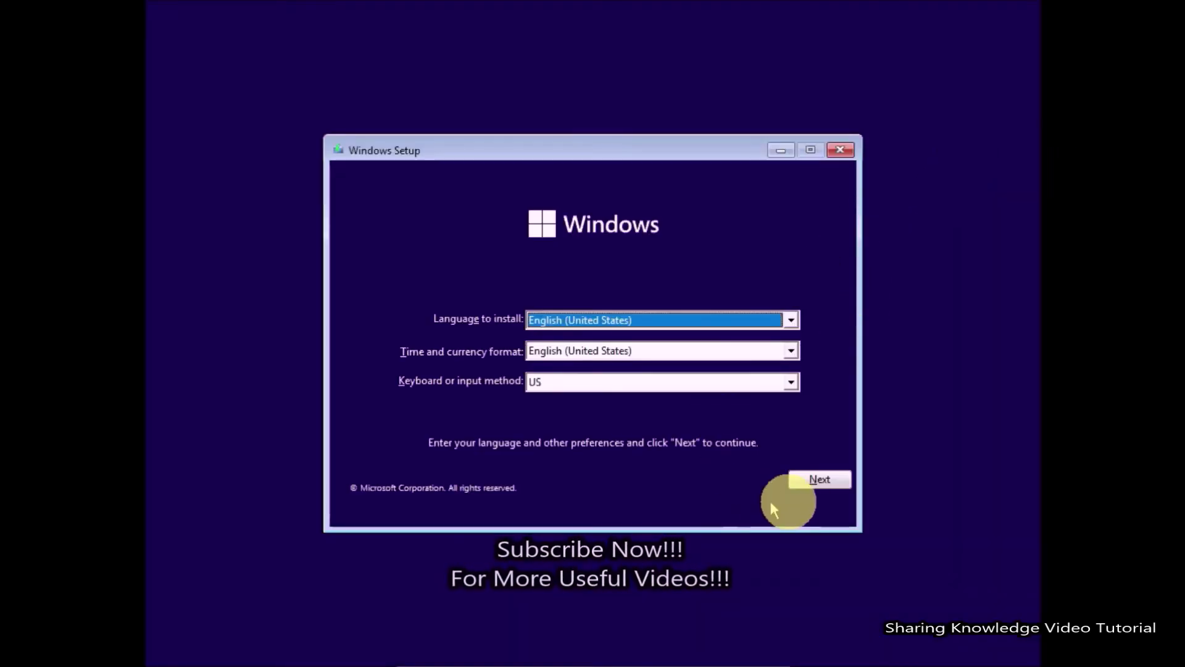
pyautogui.click(837, 484)
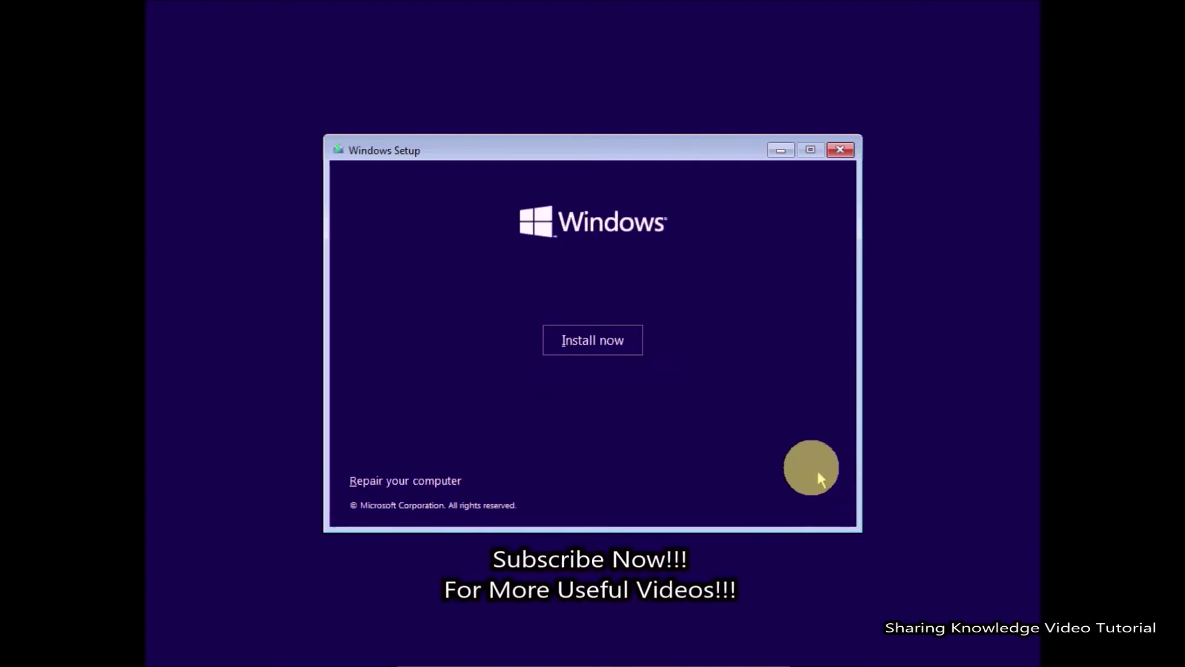
pyautogui.click(588, 343)
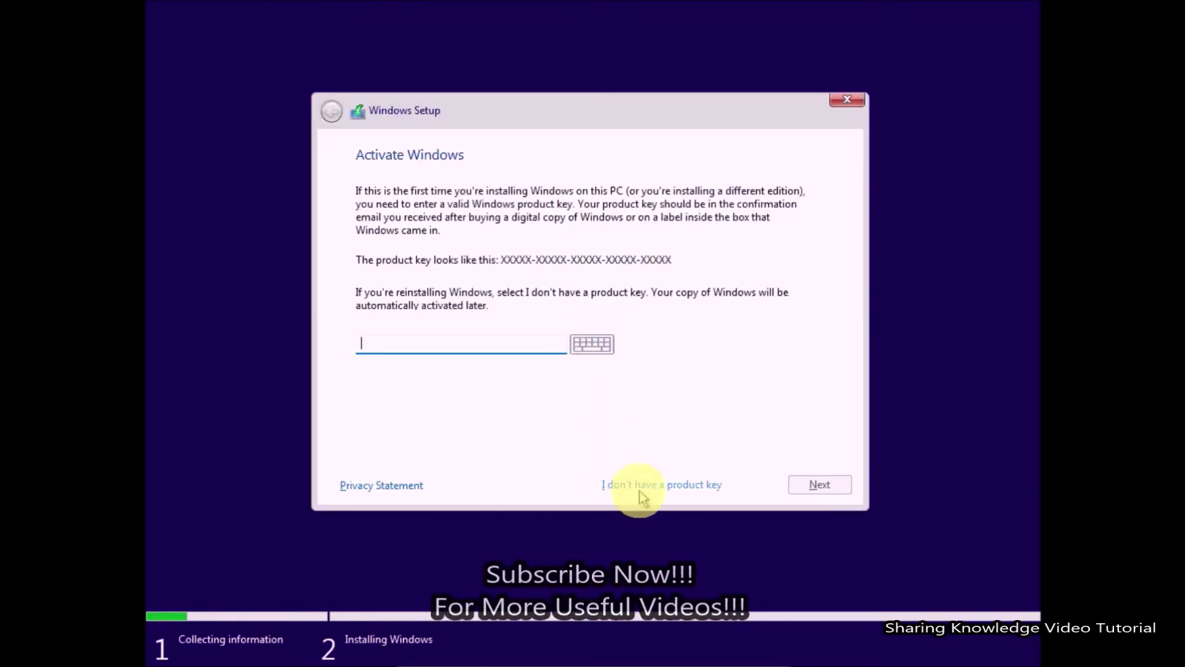
# Step: Skip entering a product key and choose Windows 11 Pro as the operating system to install
pyautogui.click(644, 486)
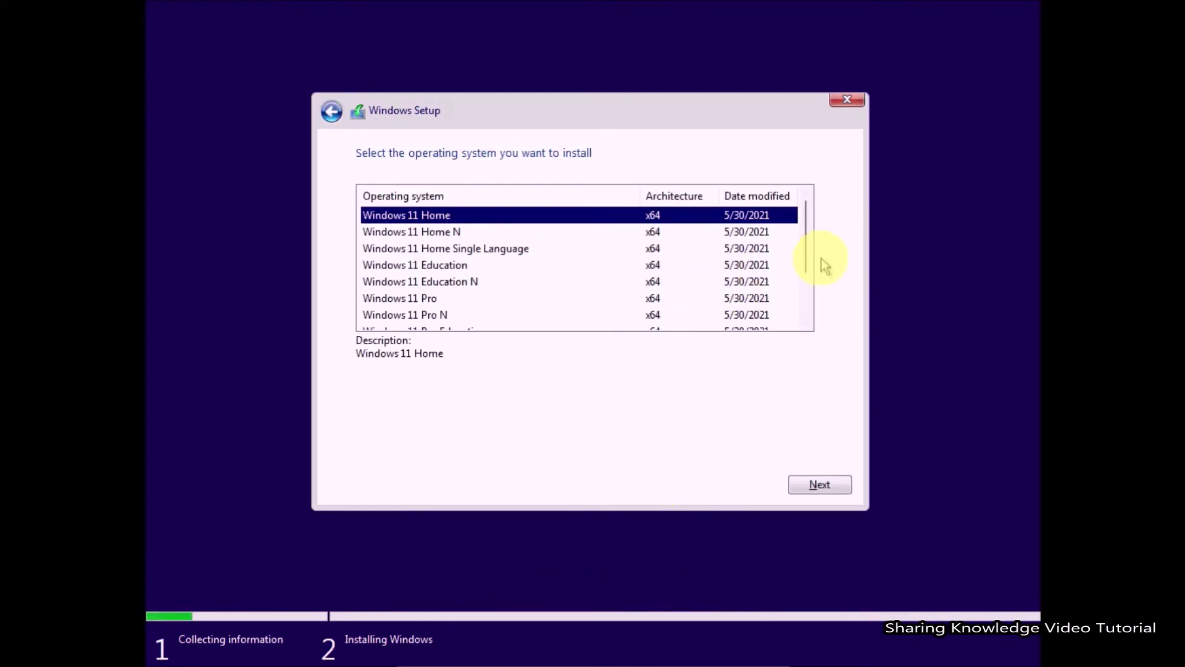
pyautogui.click(417, 300)
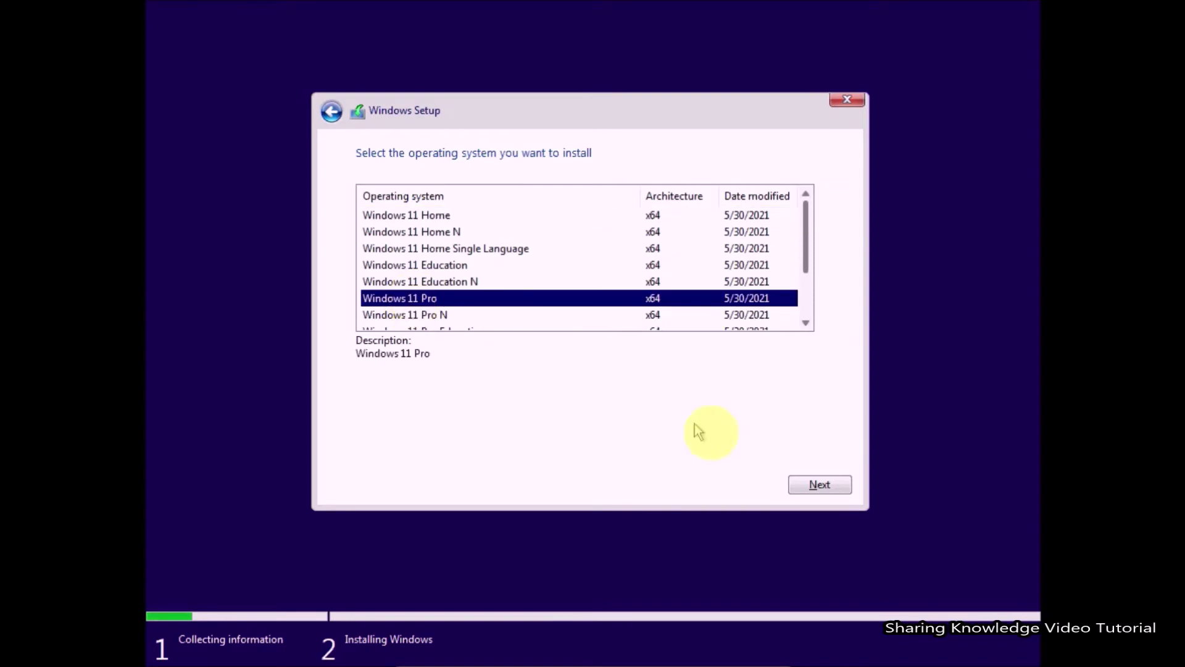
pyautogui.click(825, 480)
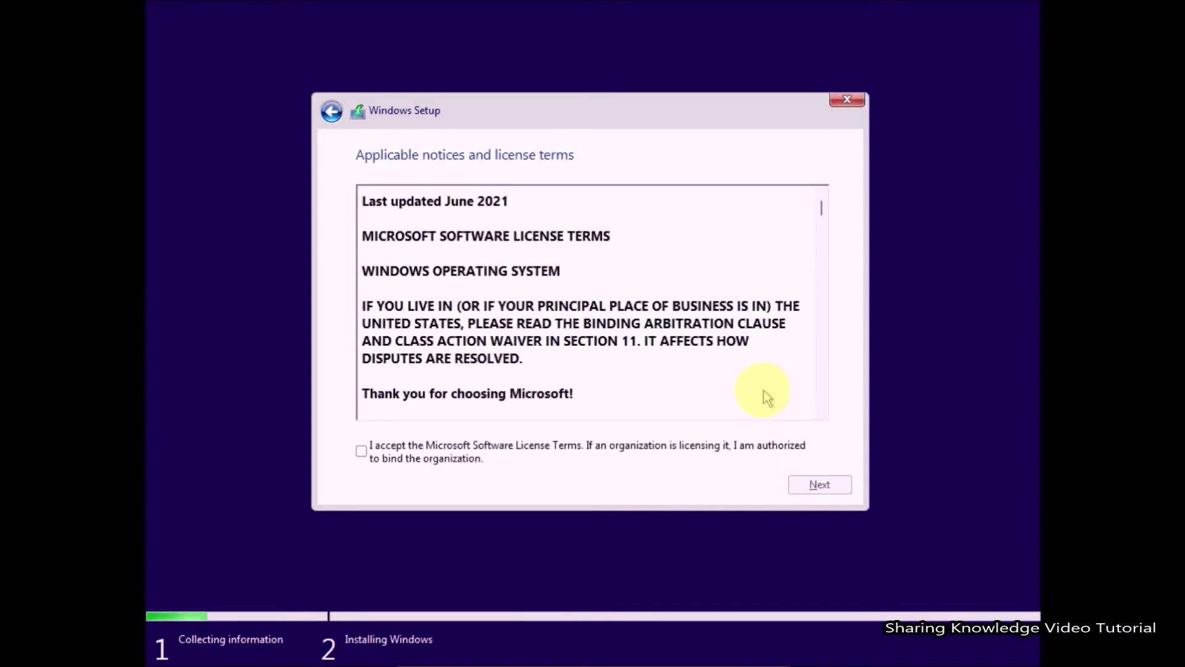
# Step: Accept the Microsoft license terms and choose the custom installation of Windows only
pyautogui.click(362, 451)
pyautogui.click(820, 487)
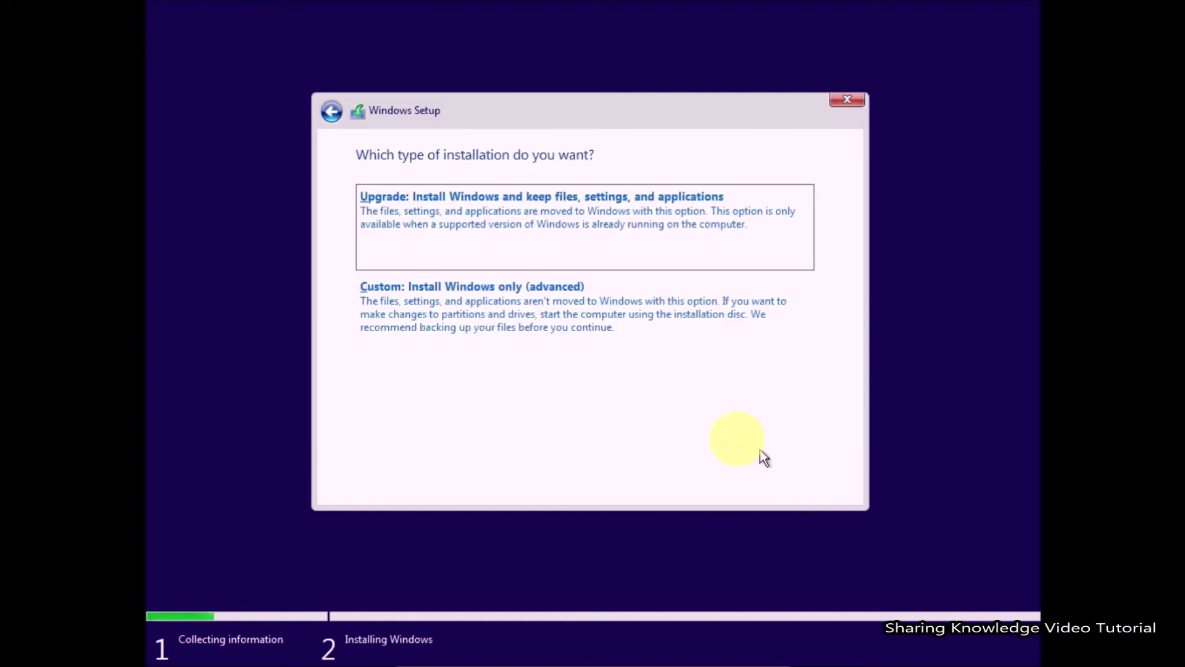
pyautogui.click(401, 302)
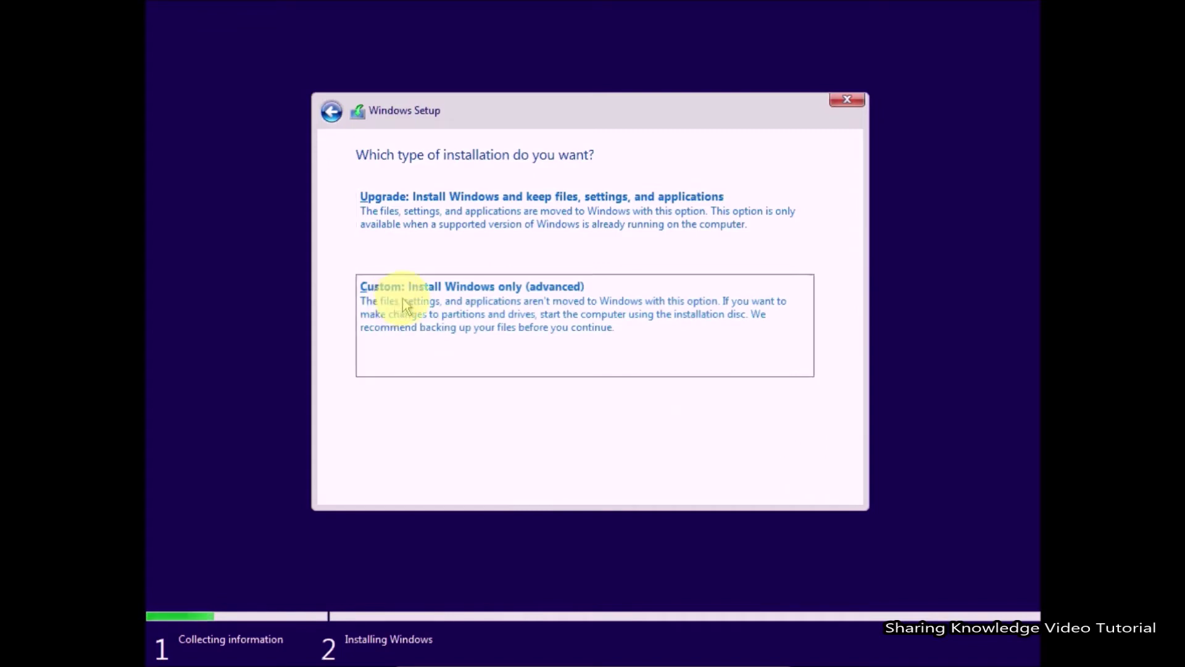
# Step: Create a new partition on Drive 0, format the primary Partition 2 and start installing Windows on it
pyautogui.click(720, 387)
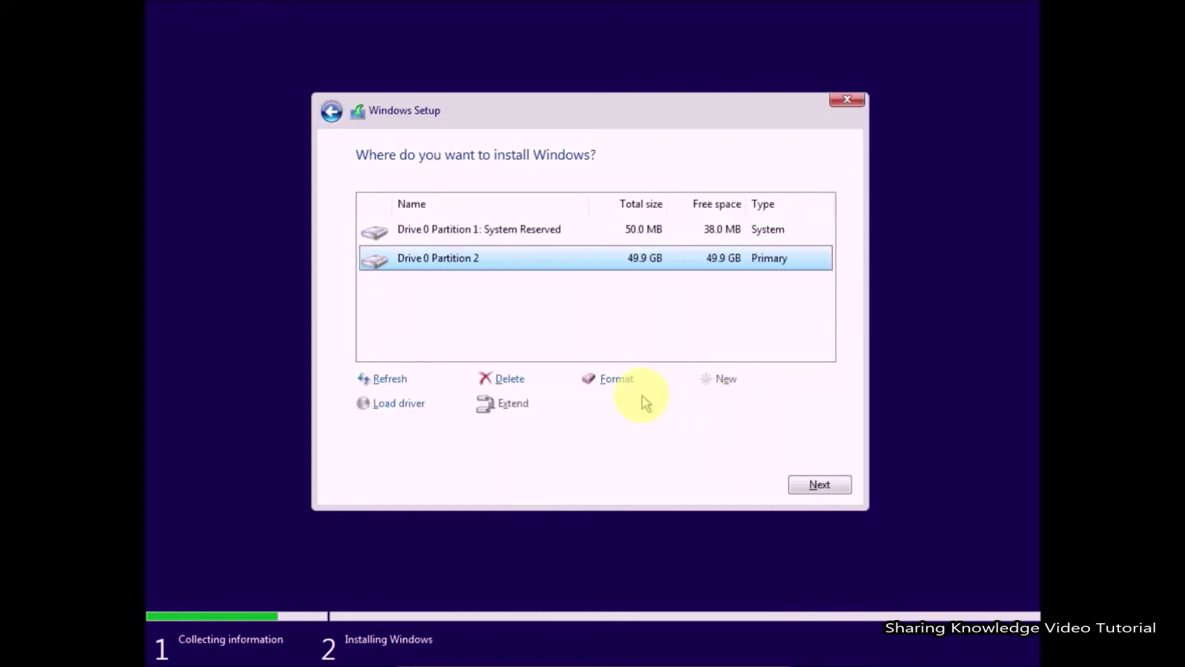
pyautogui.click(608, 382)
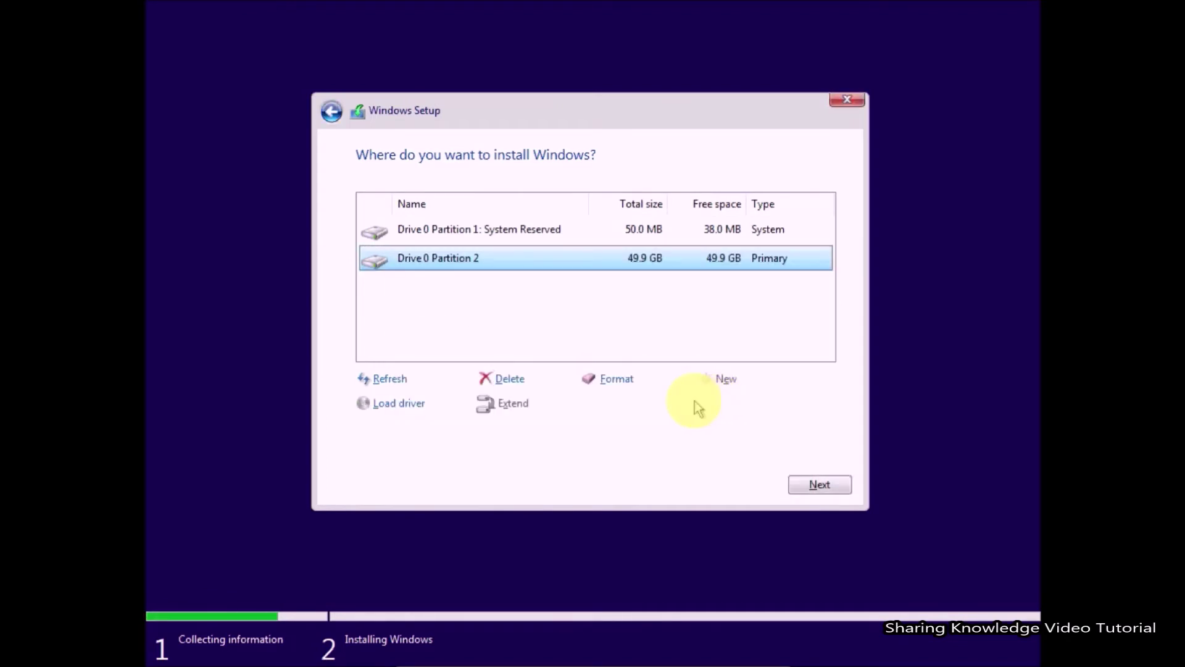
pyautogui.click(819, 484)
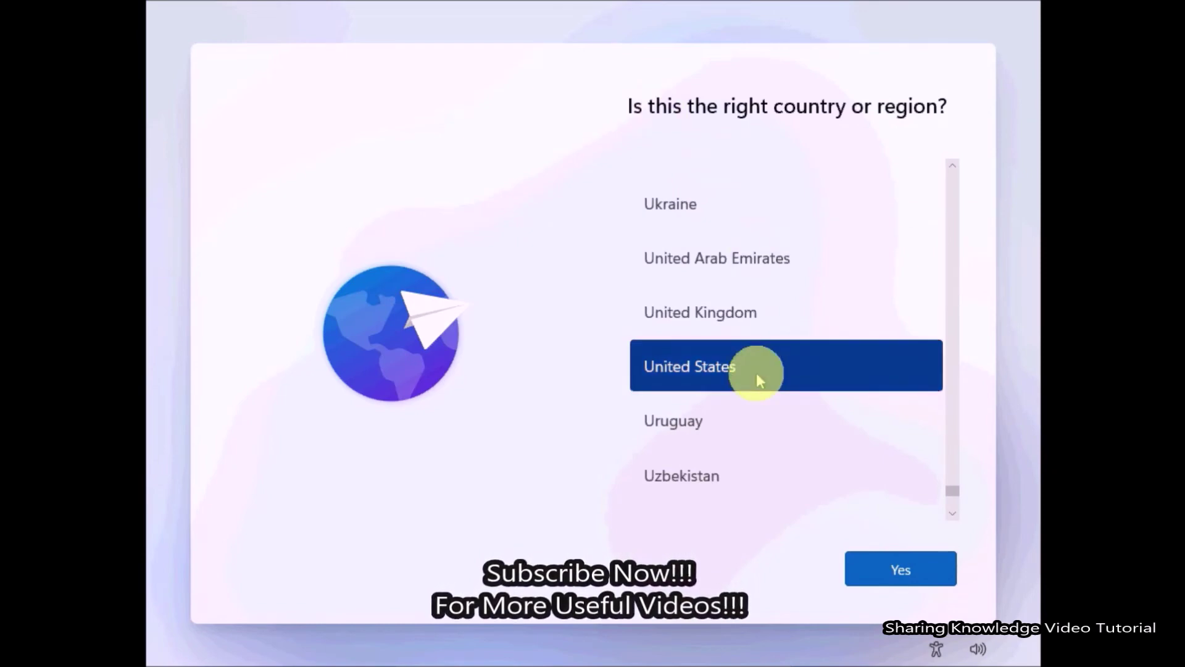
# Step: Set the region to United States with the US keyboard layout and skip adding a second layout
pyautogui.click(909, 569)
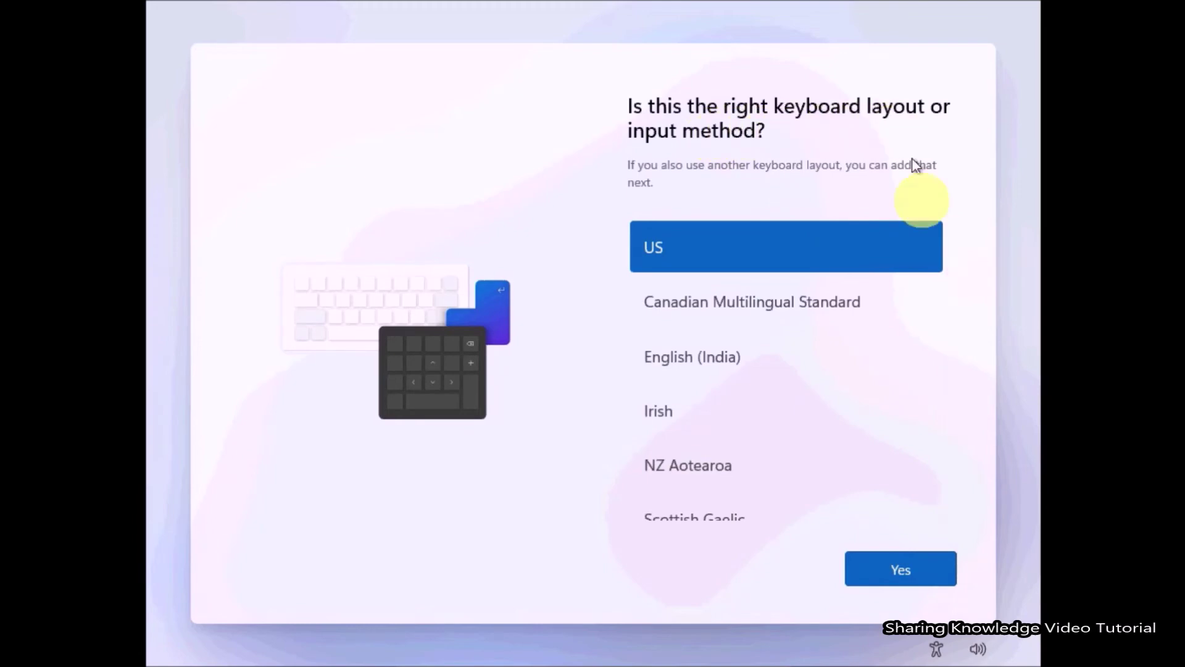
pyautogui.click(901, 569)
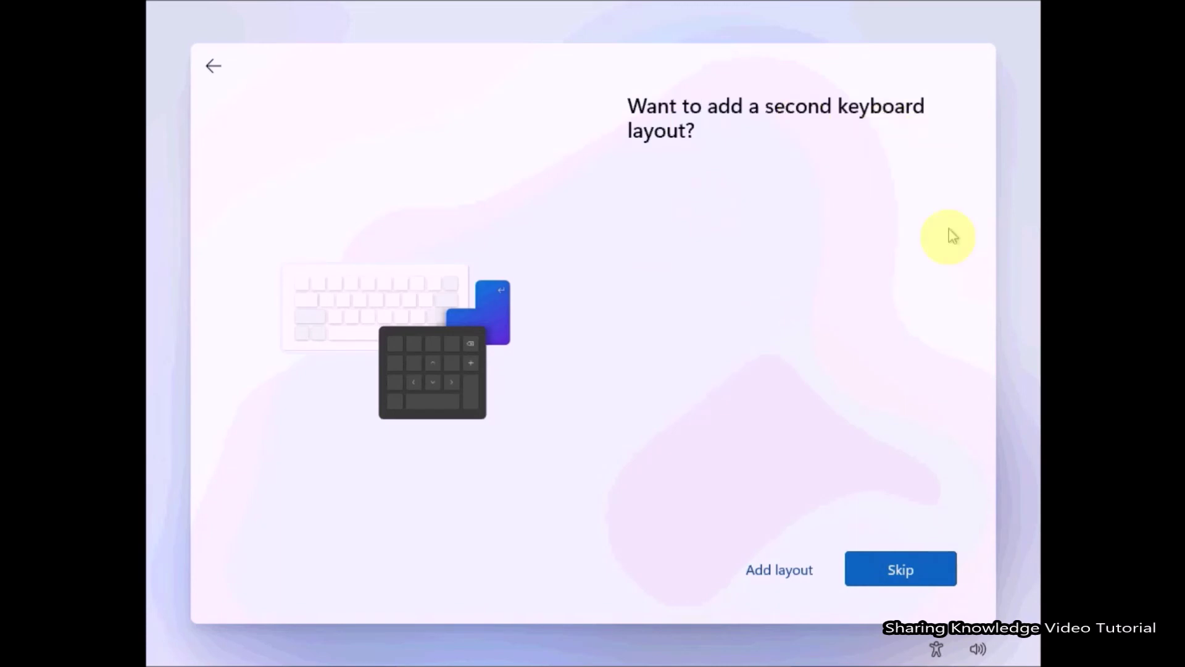
pyautogui.click(911, 567)
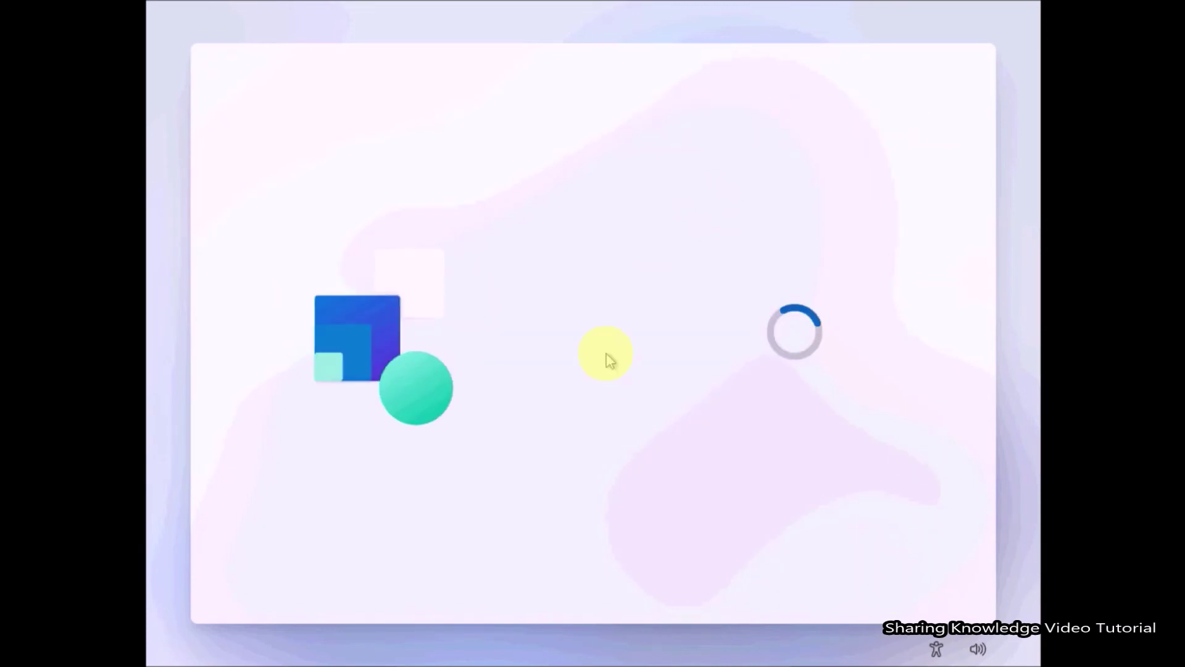
# Step: Set up the device for personal use with an offline account, skipping the Microsoft account
pyautogui.click(731, 243)
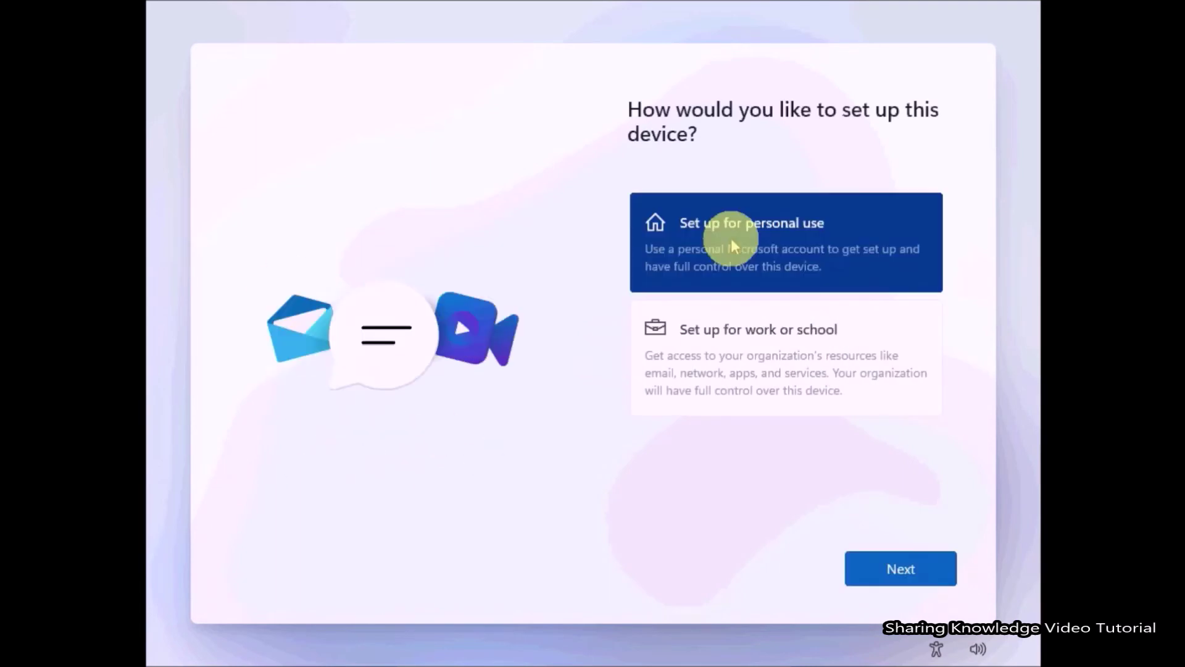
pyautogui.click(896, 559)
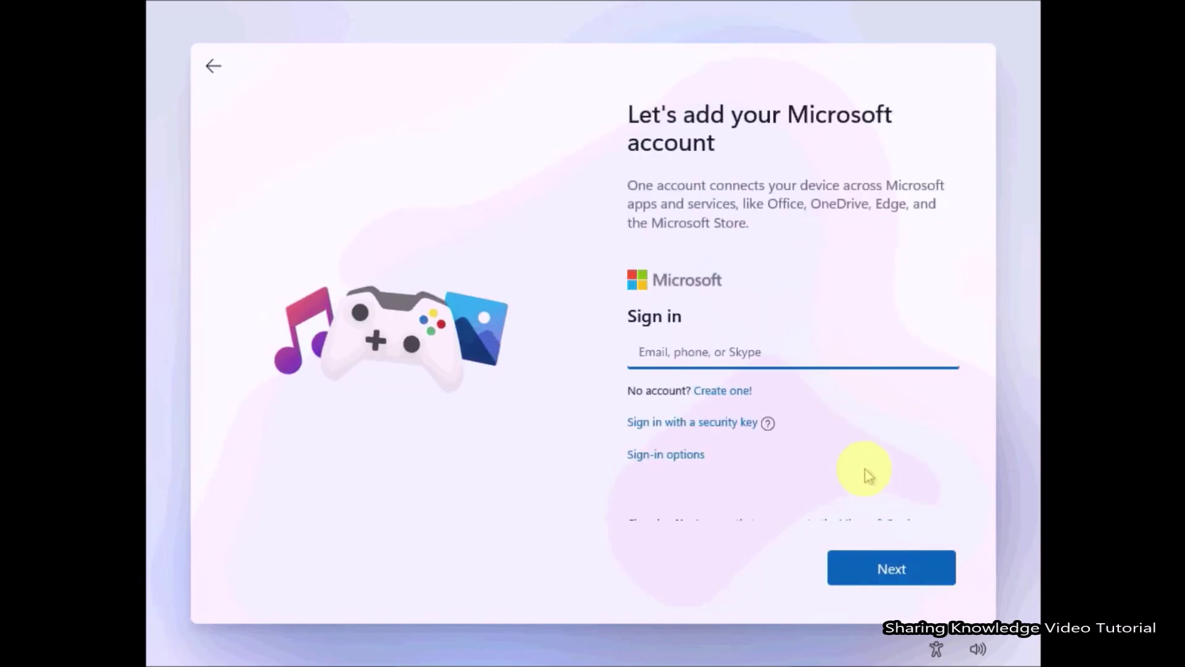
pyautogui.click(661, 456)
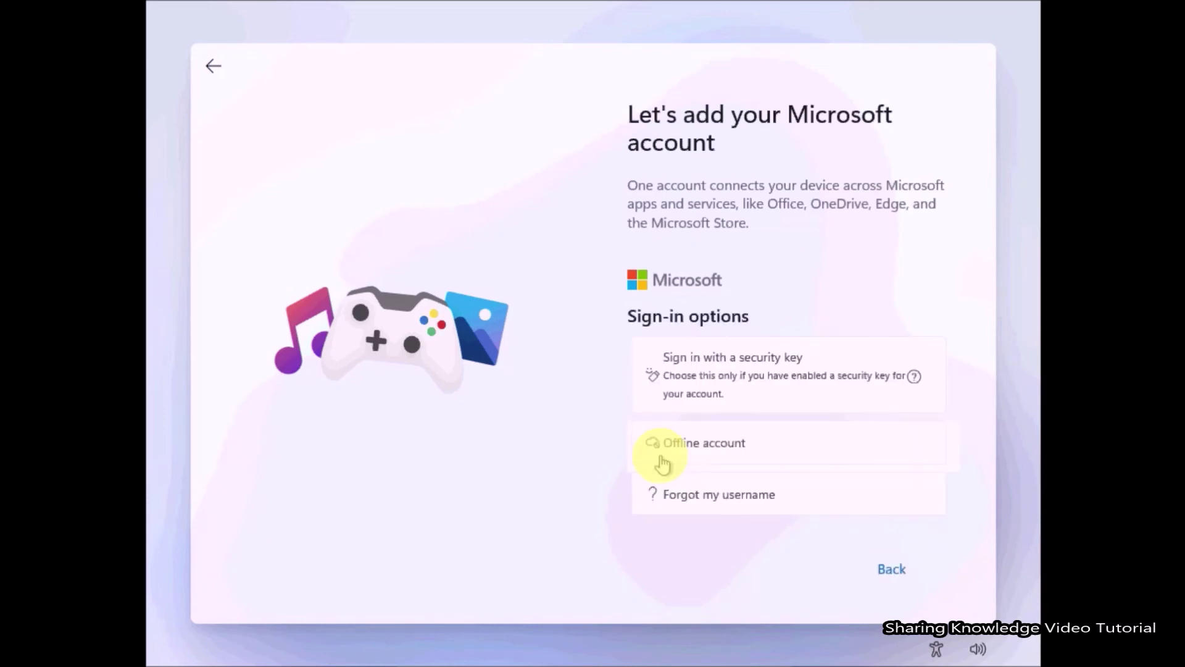
pyautogui.click(699, 454)
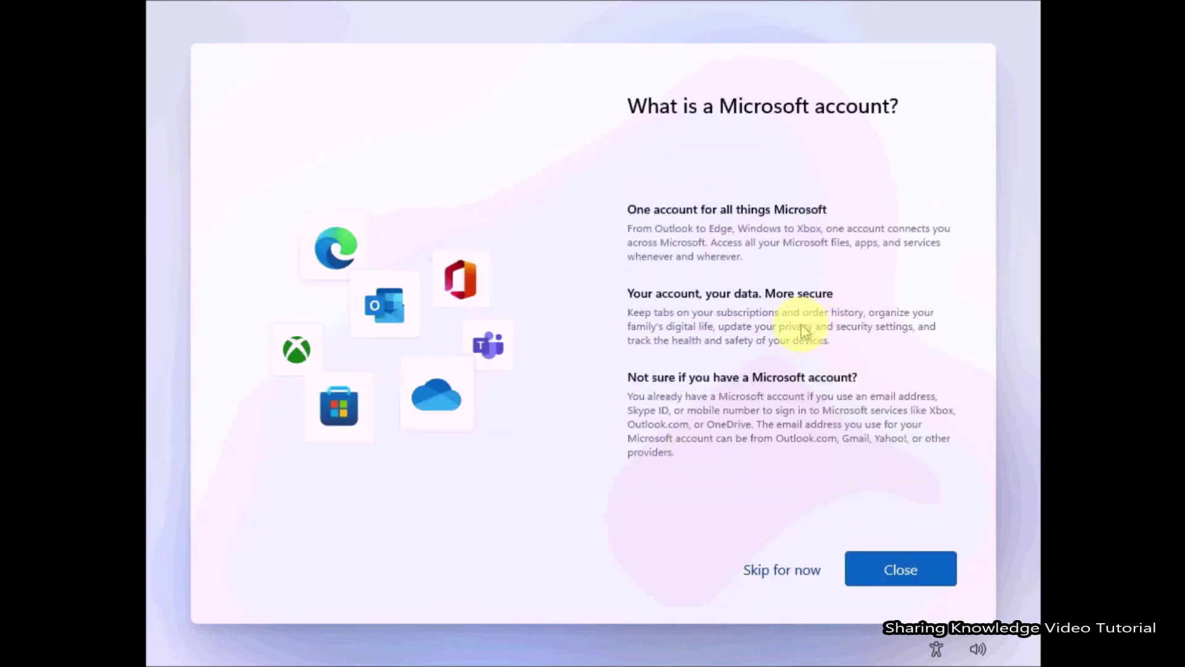
pyautogui.click(777, 574)
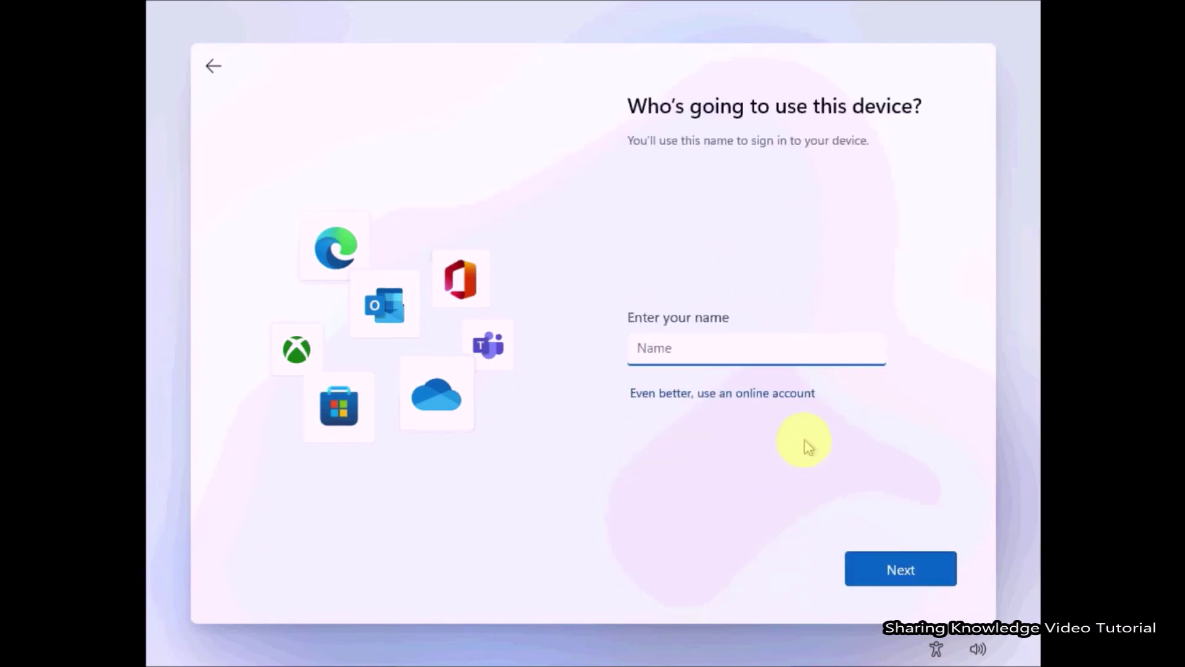
# Step: Name the local user Windows11, then enter and confirm the account password
pyautogui.write('Windows11')
pyautogui.click(892, 571)
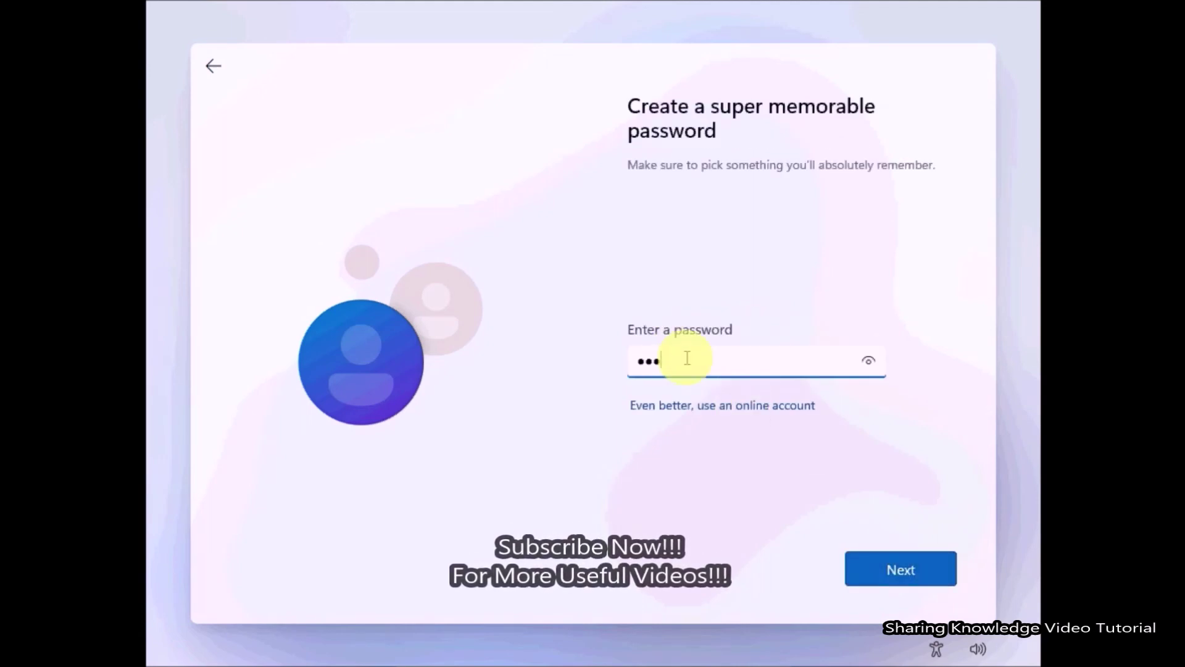
pyautogui.click(916, 576)
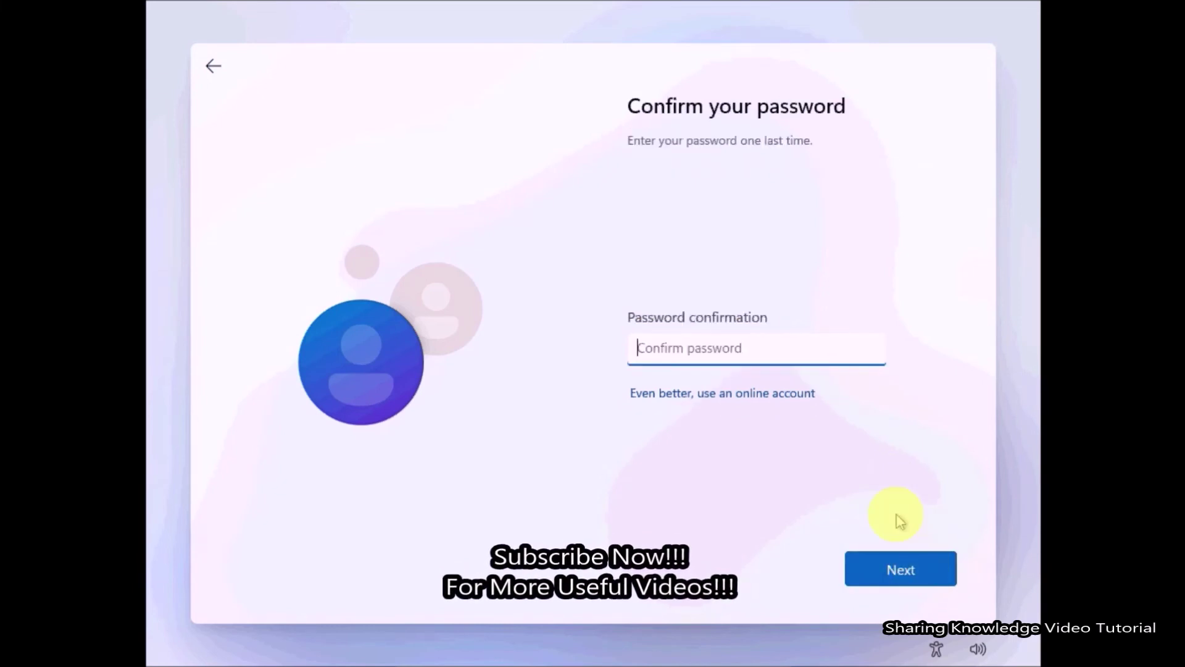
pyautogui.write('•••')
pyautogui.click(900, 570)
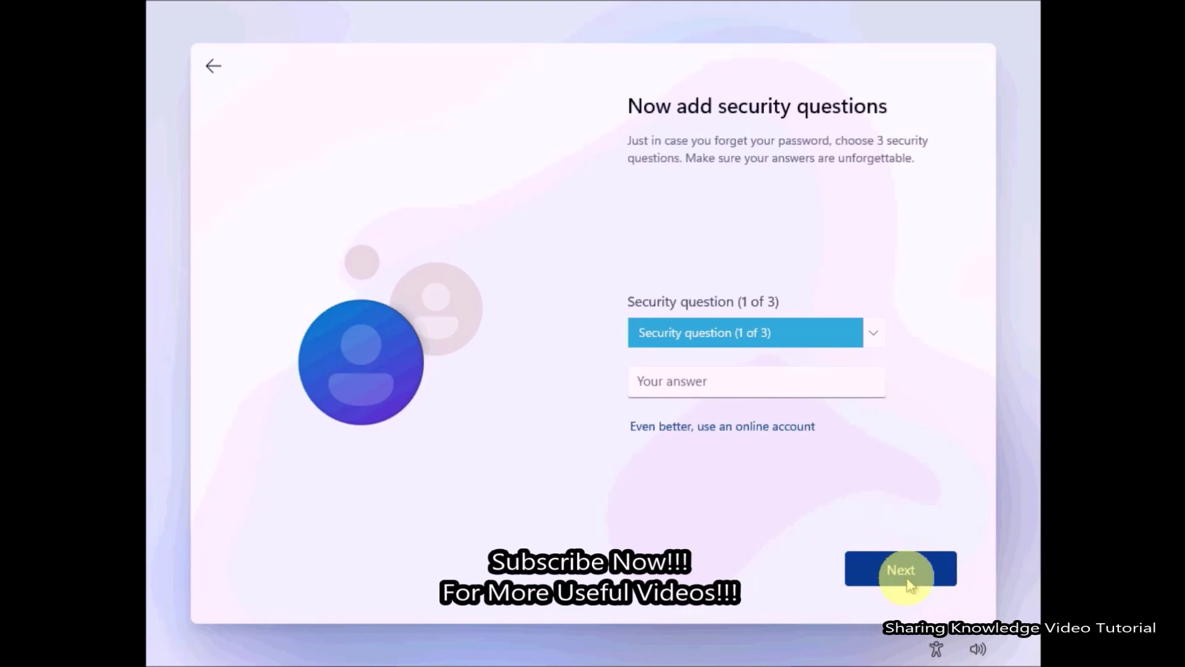
# Step: Choose the first pet's name as security question 1 and enter the security answer
pyautogui.click(810, 333)
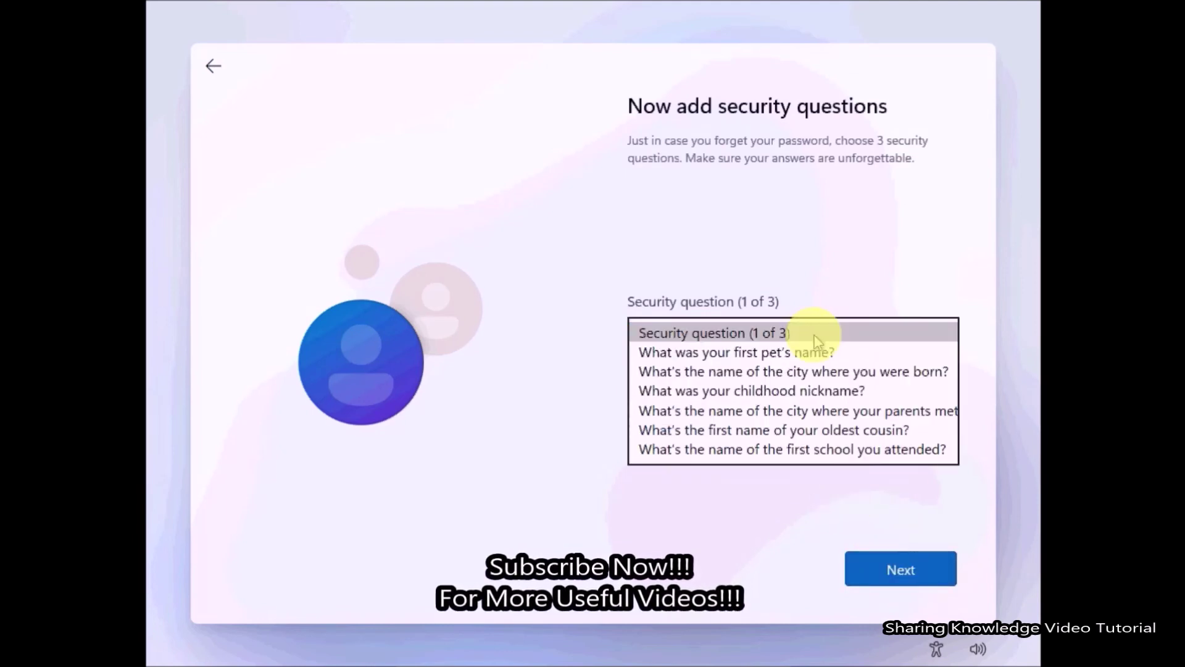
pyautogui.click(859, 352)
pyautogui.click(750, 381)
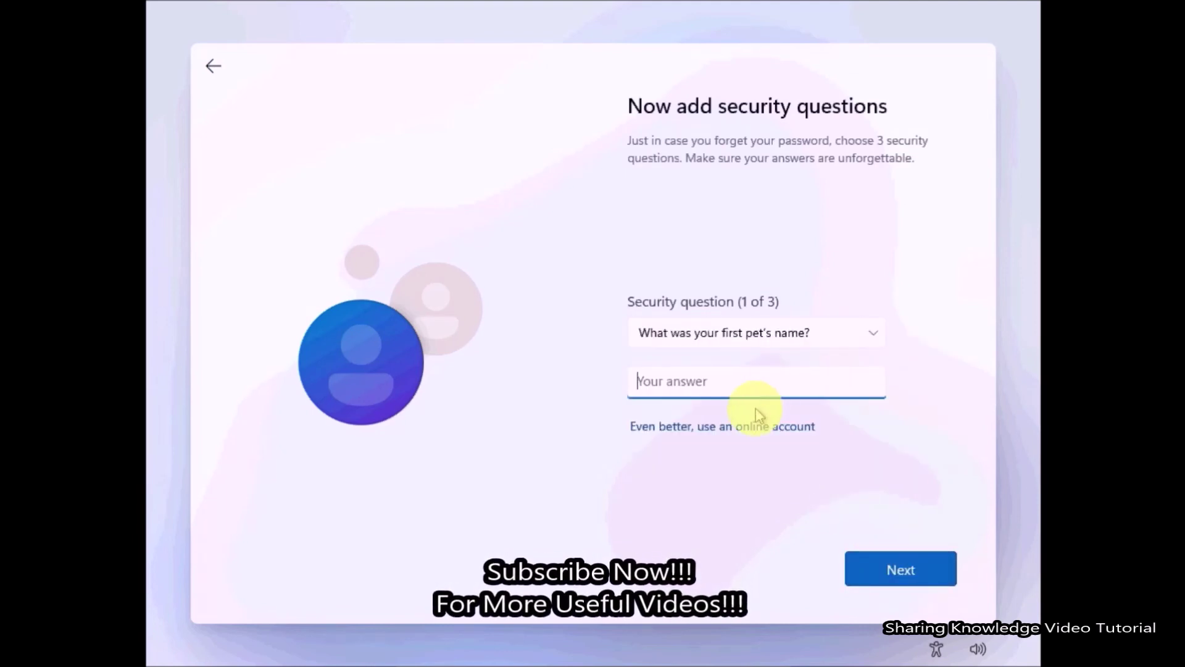
pyautogui.write('aaa')
pyautogui.click(882, 565)
# Step: Choose the childhood nickname as security question 2 and enter the security answer
pyautogui.click(772, 331)
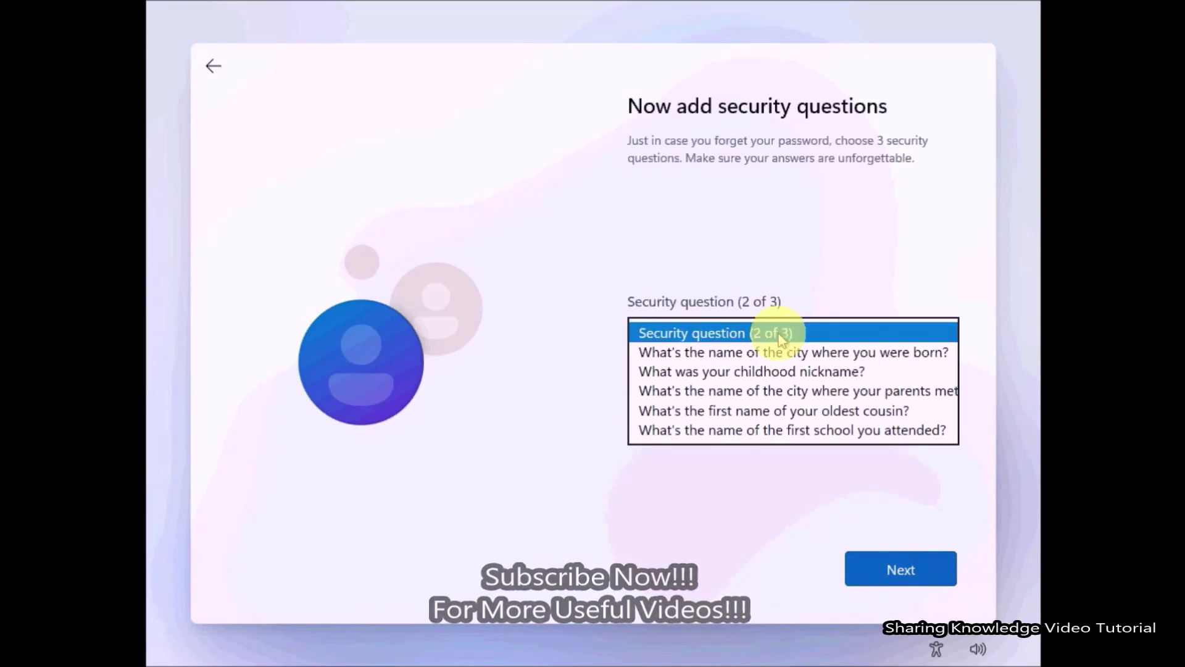
pyautogui.click(768, 371)
pyautogui.click(763, 382)
pyautogui.write('aaa')
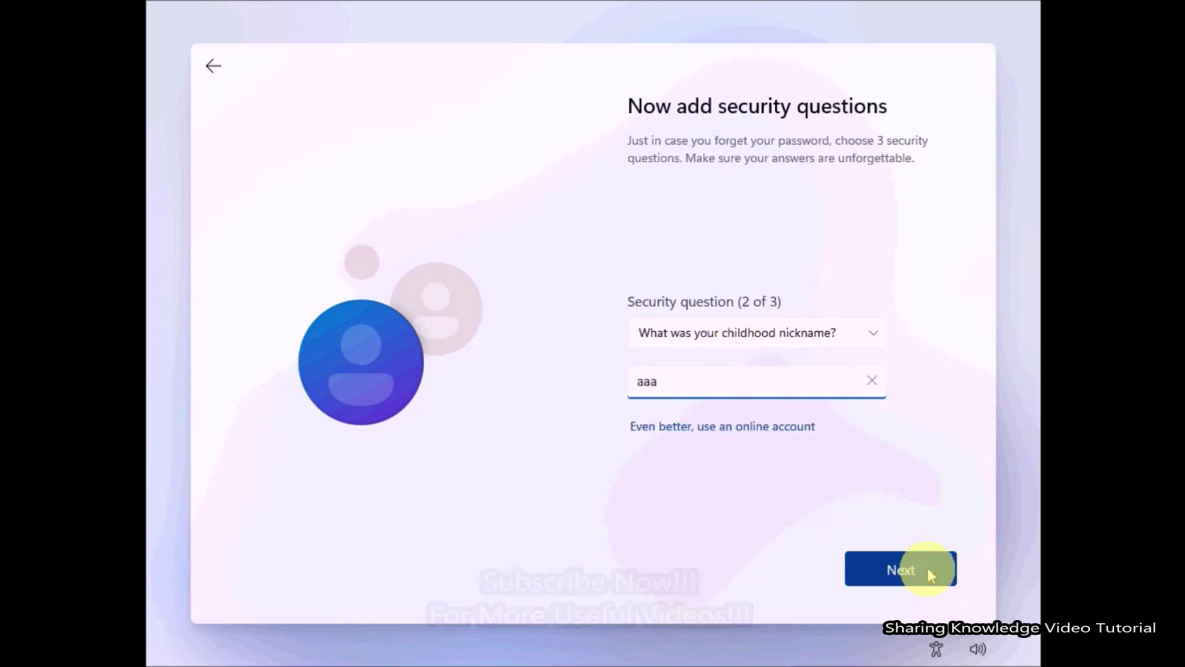
pyautogui.click(926, 568)
# Step: Choose the first name of the oldest cousin as security question 3, enter the security answer and continue
pyautogui.click(792, 343)
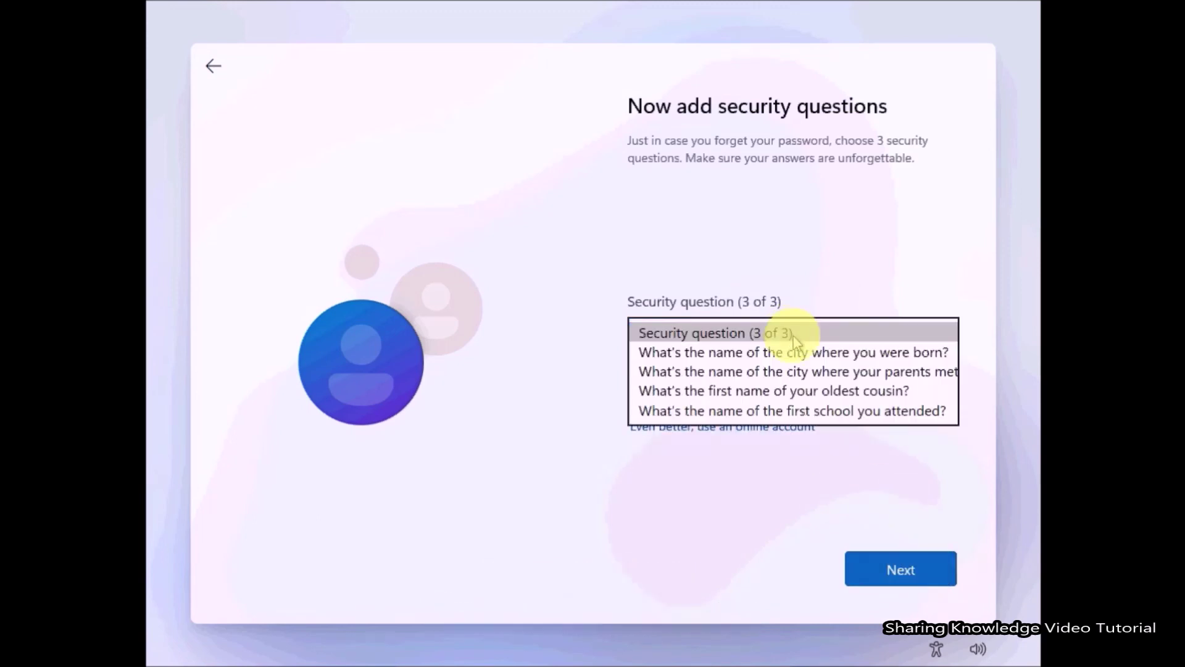
pyautogui.click(796, 392)
pyautogui.click(805, 389)
pyautogui.click(899, 566)
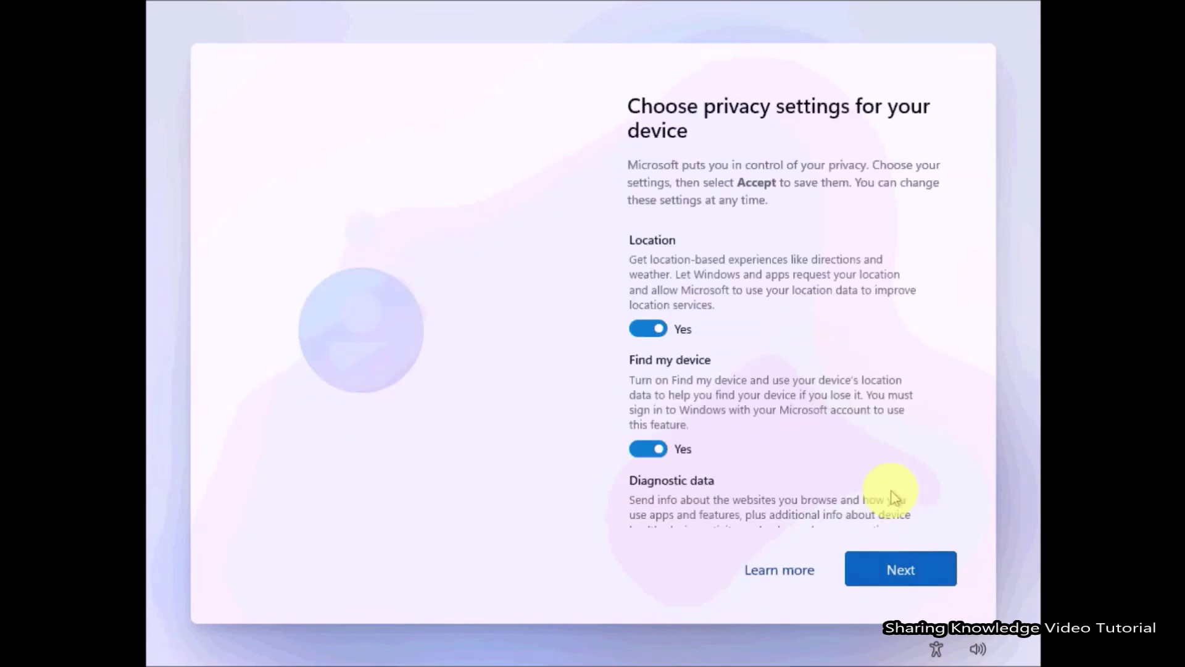
# Step: Review the device privacy settings and accept them with all options left on
pyautogui.click(963, 418)
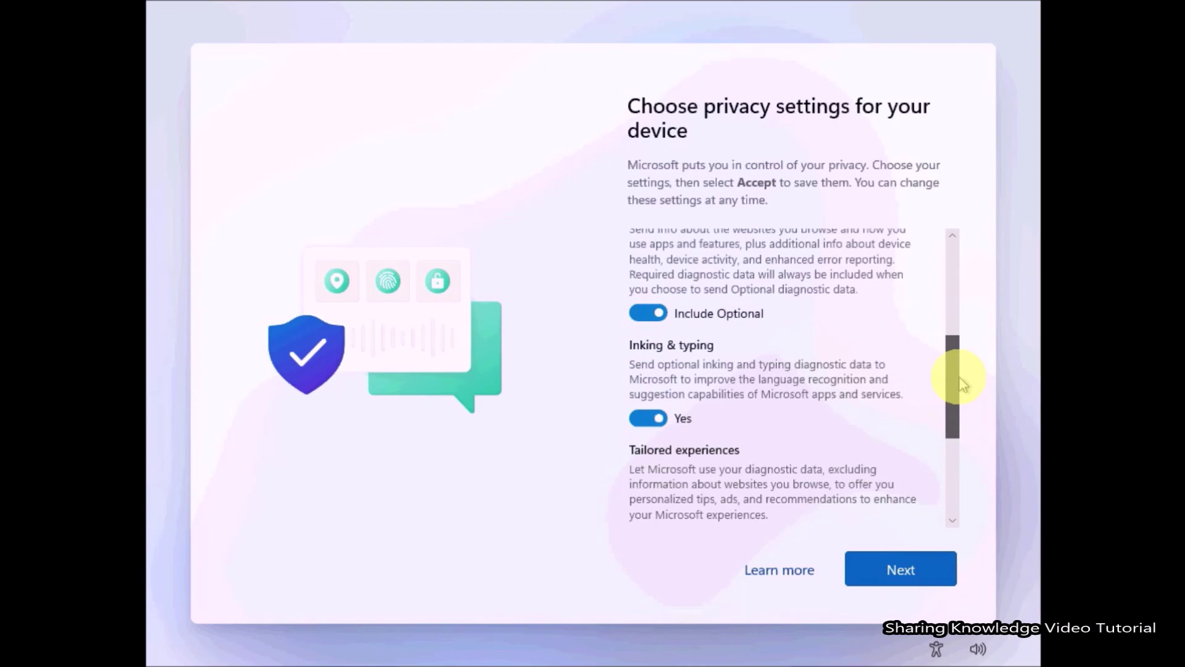
pyautogui.moveTo(961, 379); pyautogui.dragTo(960, 479)
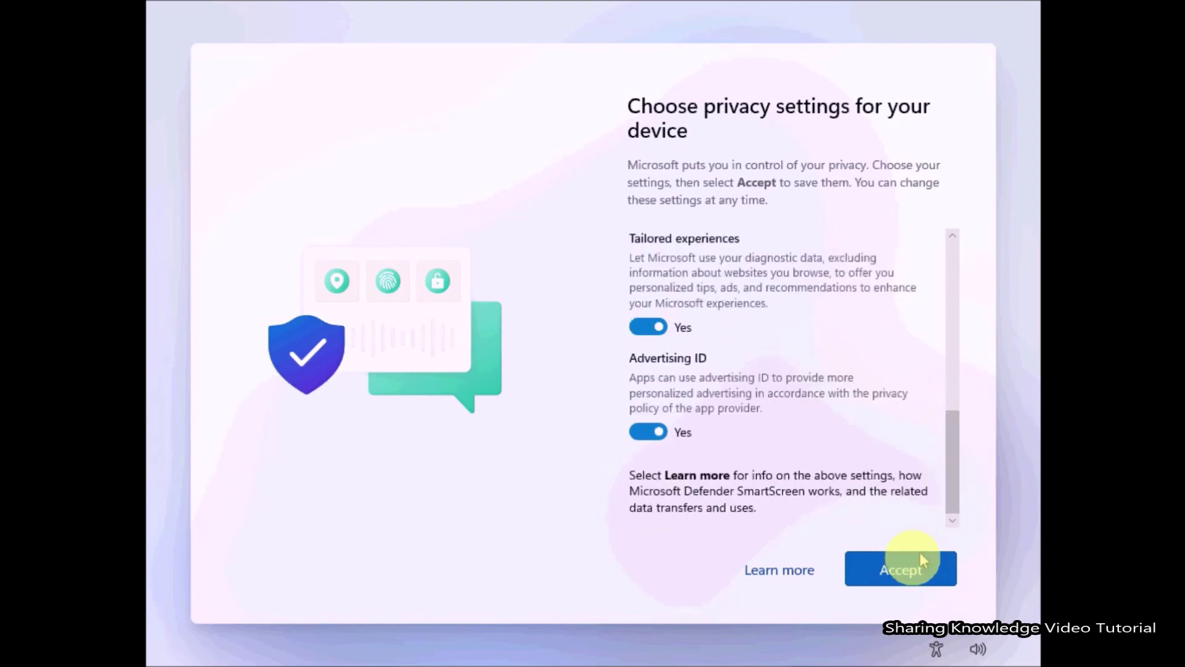
pyautogui.click(895, 573)
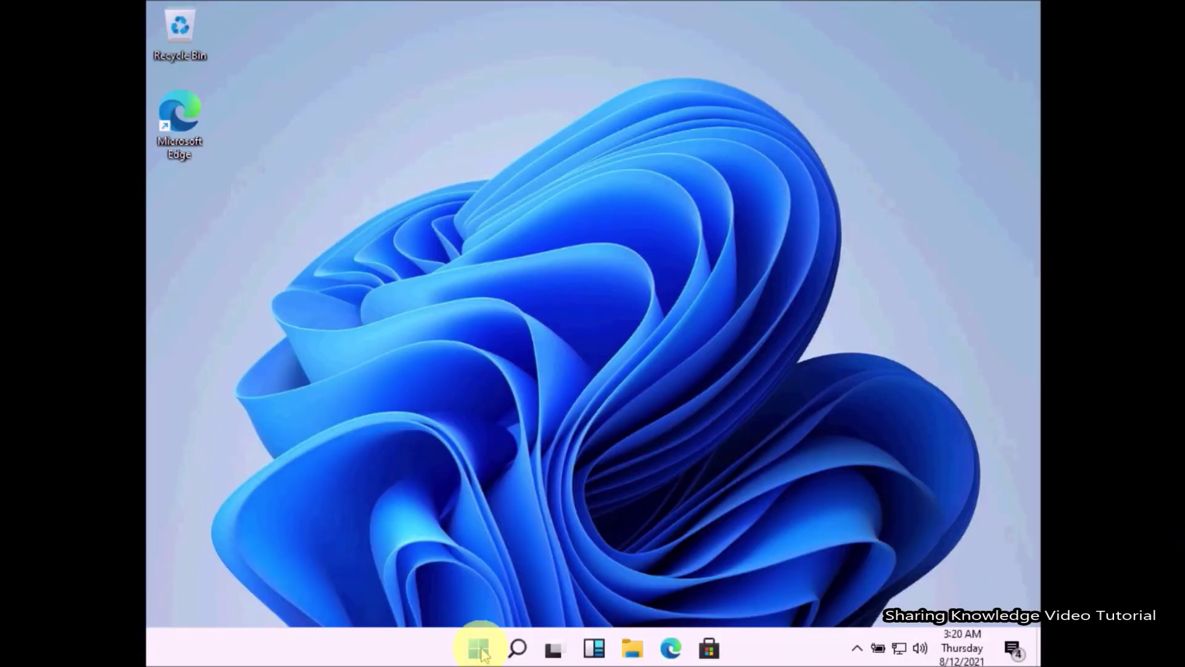
pyautogui.click(479, 648)
pyautogui.click(480, 650)
pyautogui.click(480, 649)
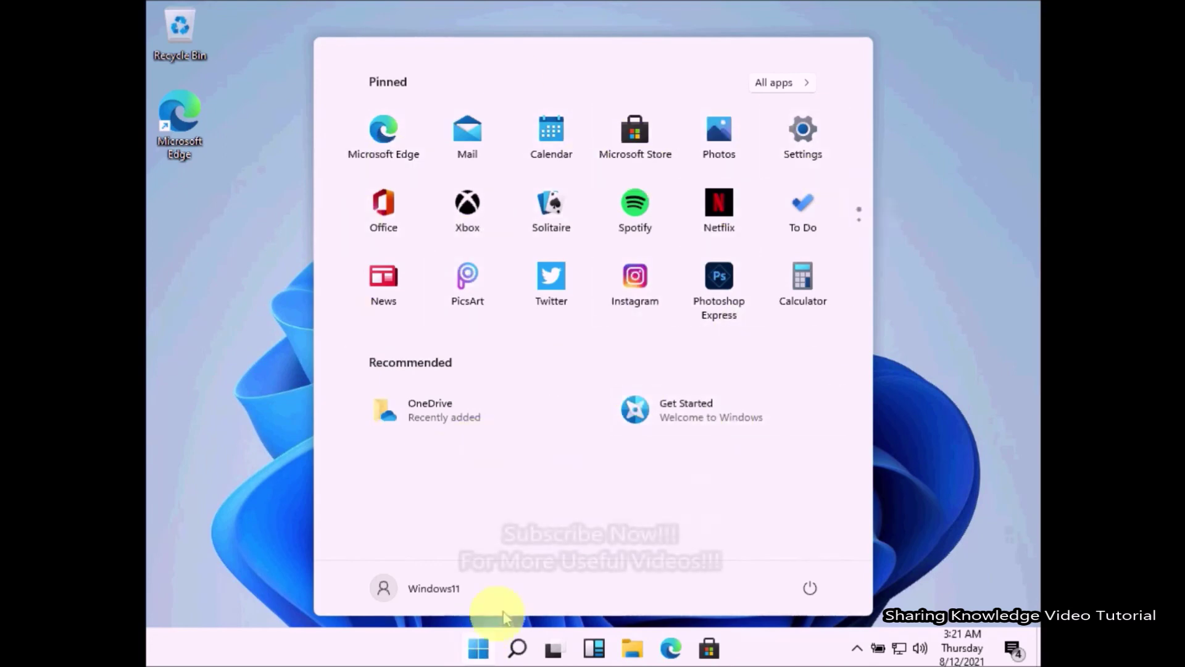
pyautogui.click(476, 658)
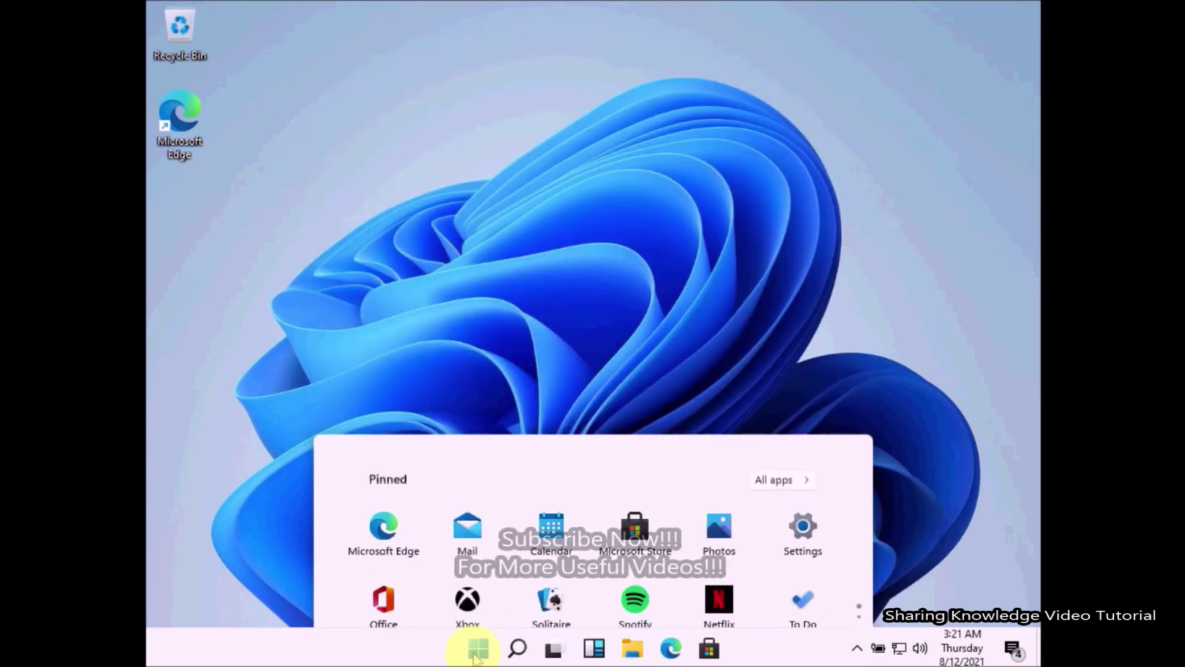
pyautogui.click(475, 658)
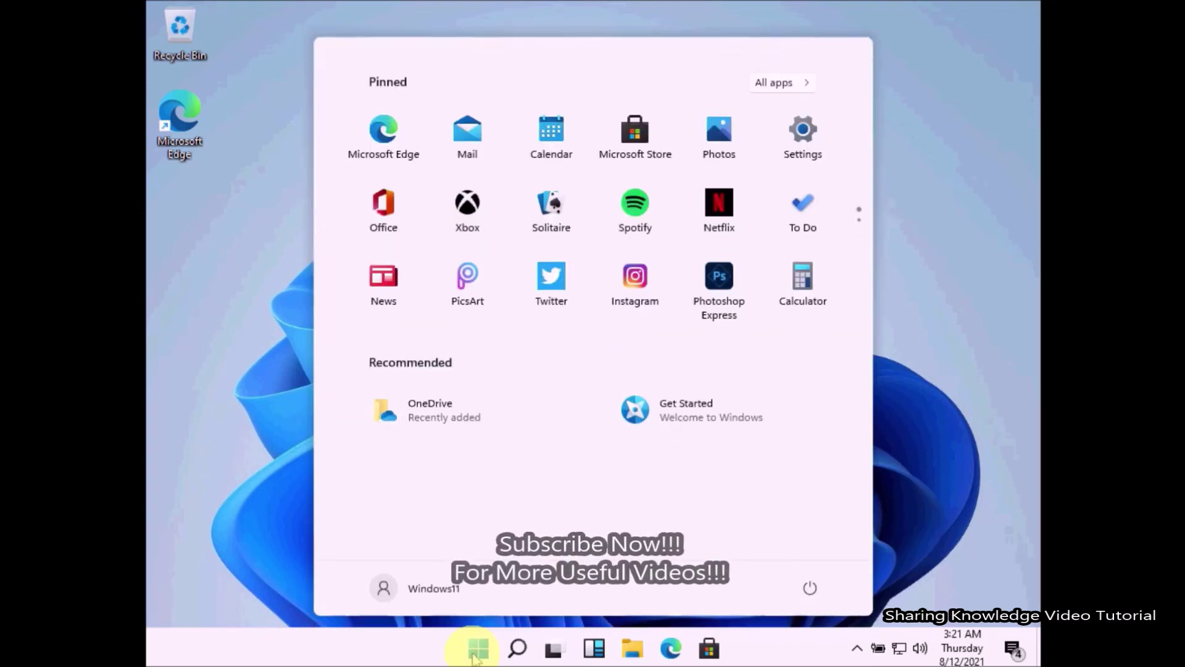
pyautogui.click(476, 658)
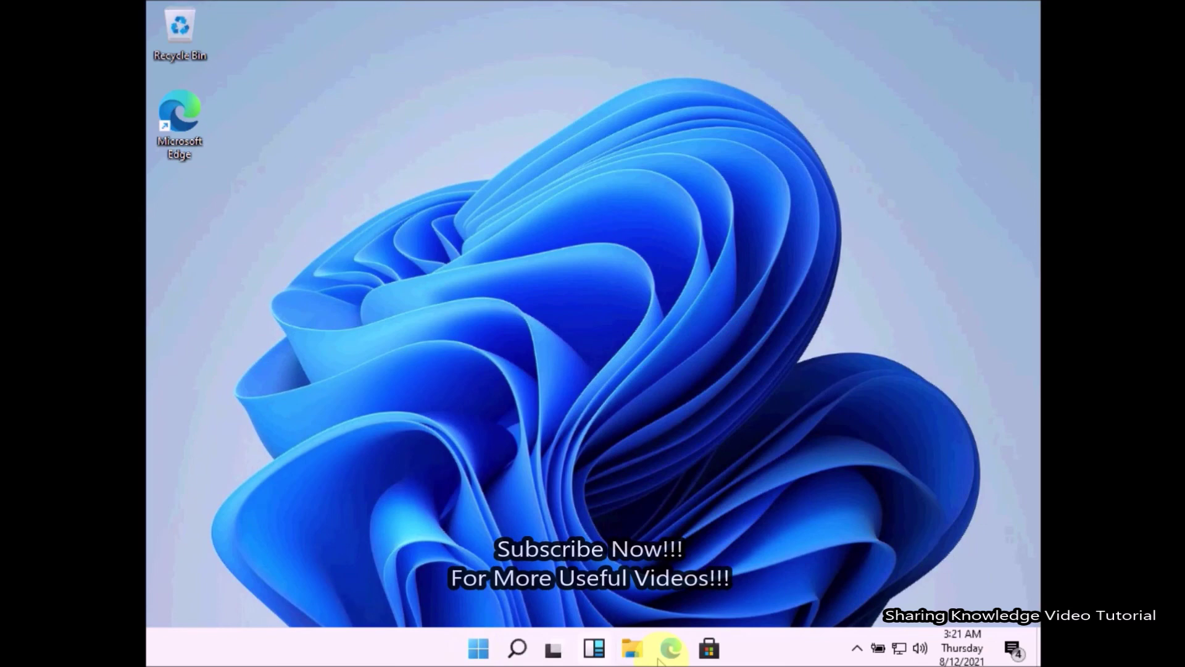
pyautogui.rightClick(768, 377)
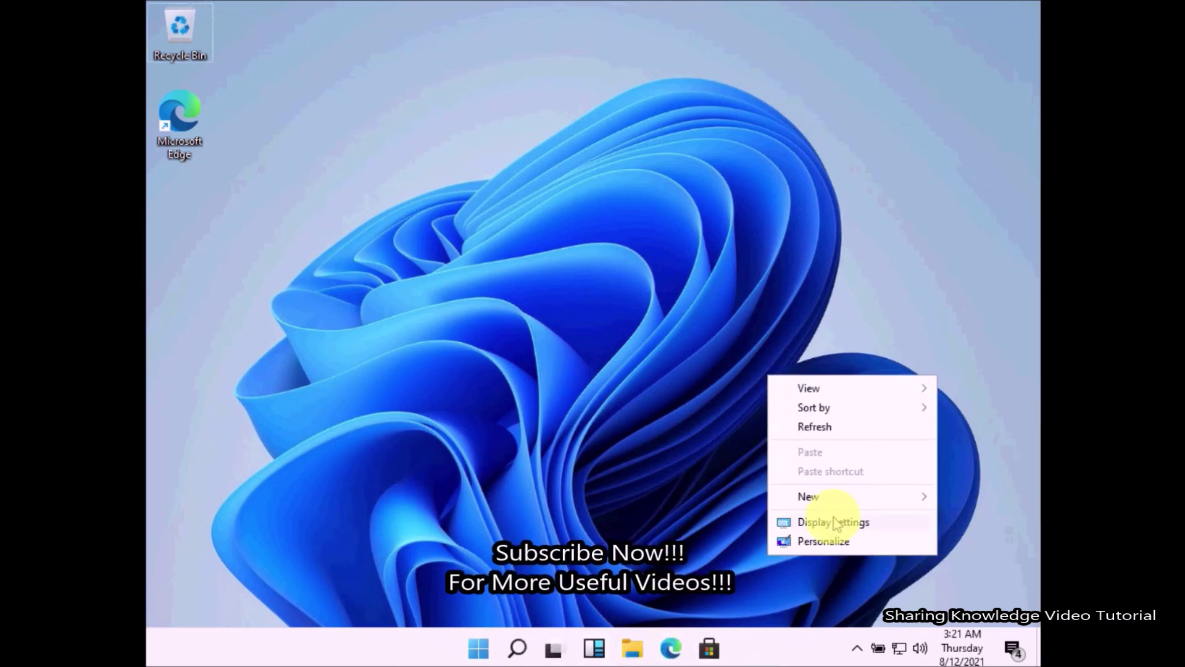
# Step: Open the System About page in Settings and examine the device and Windows specifications
pyautogui.click(475, 649)
pyautogui.click(802, 125)
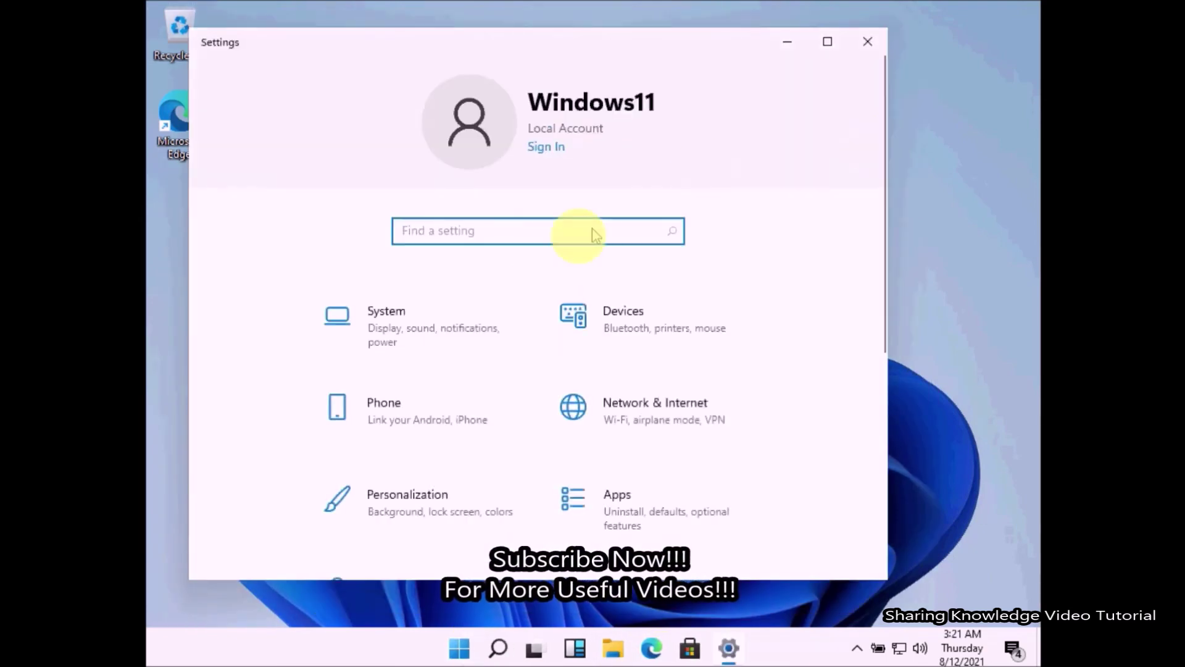
pyautogui.click(400, 336)
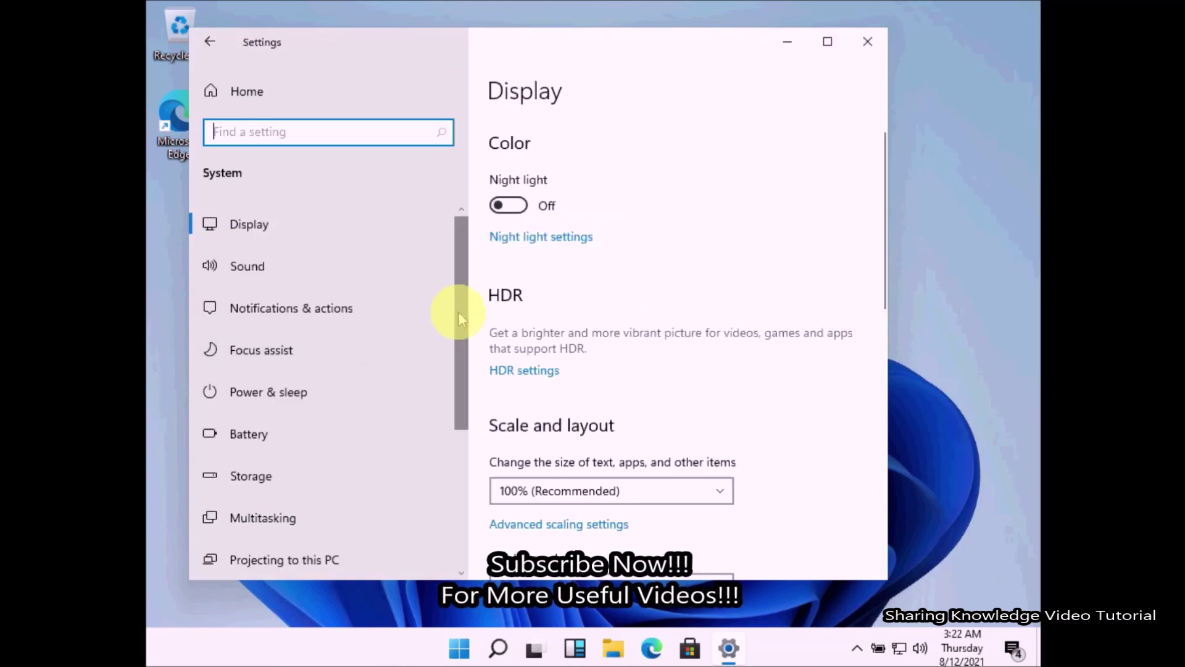
pyautogui.scroll(-5, 333, 309)
pyautogui.click(247, 486)
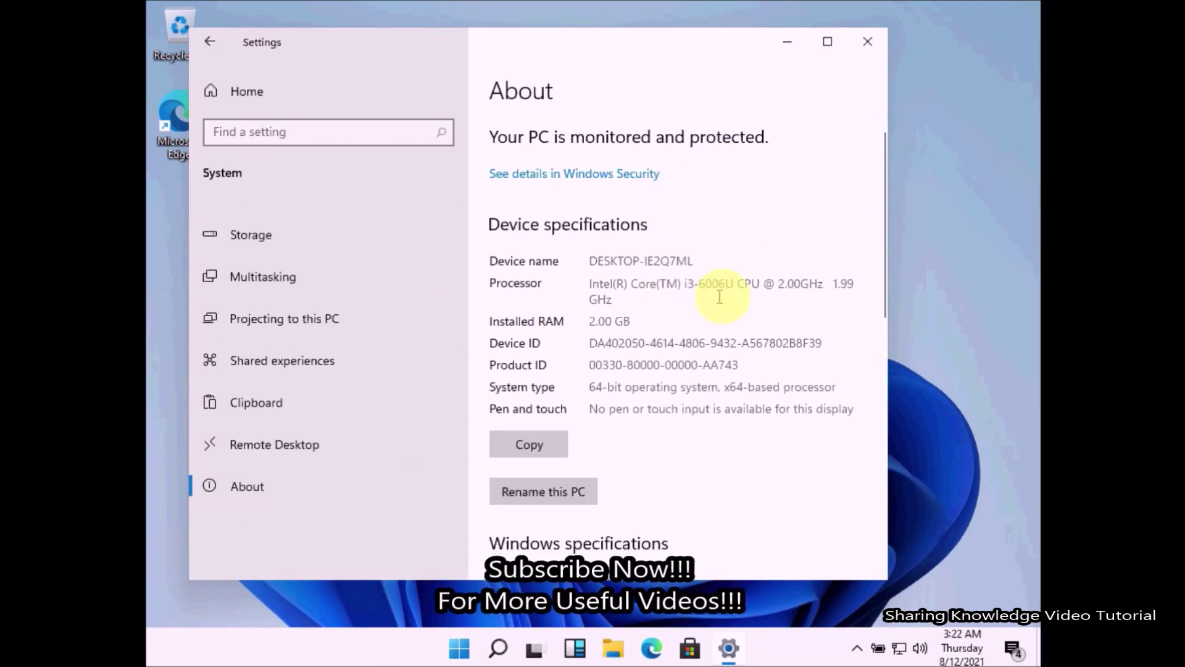
pyautogui.scroll(-5, 889, 290)
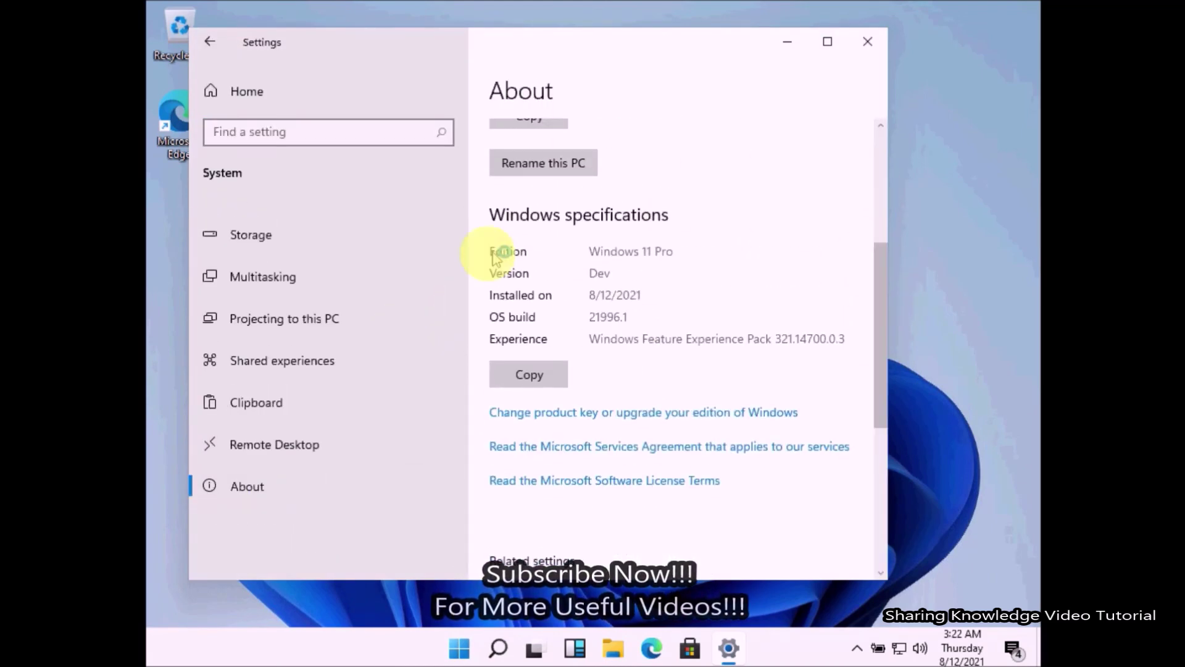